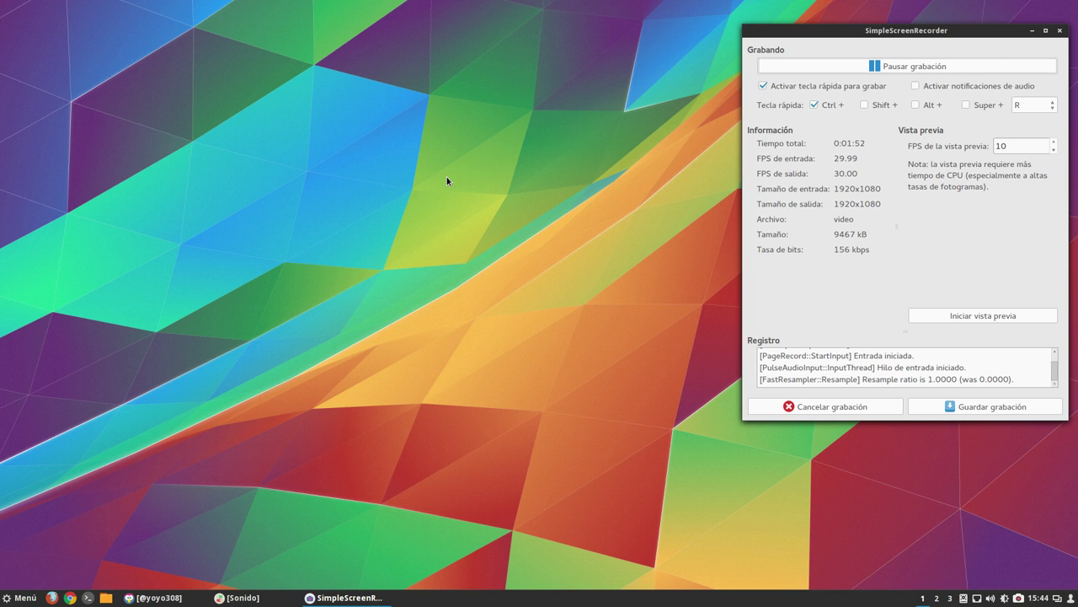
- Launch OpenShot Video Editor, minimise the SimpleScreenRecorder window and reposition the editor window on the desktop
click(18, 597)
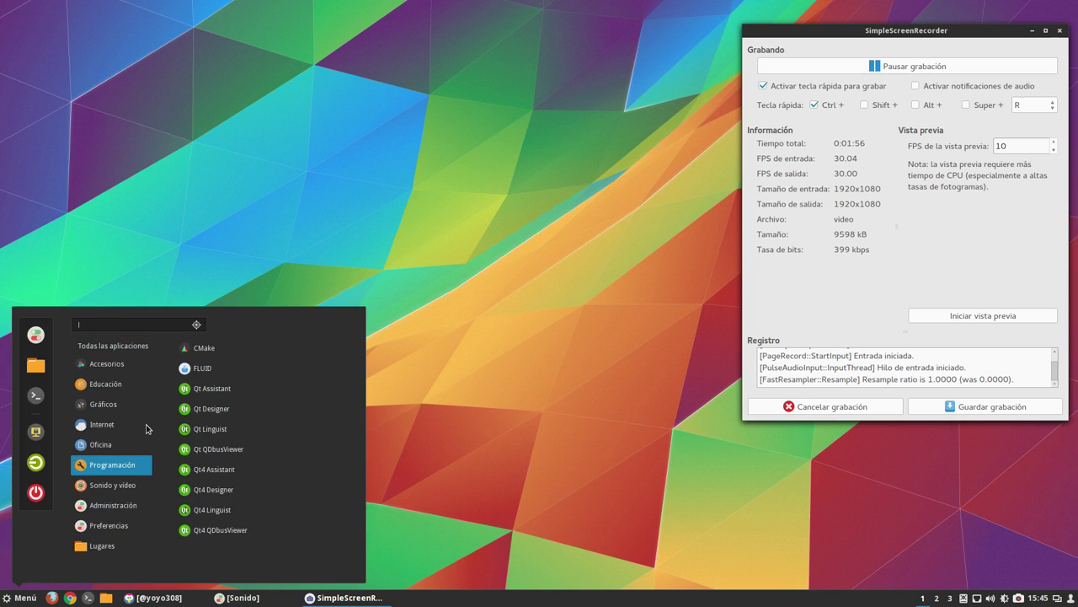
mouse_move(112, 485)
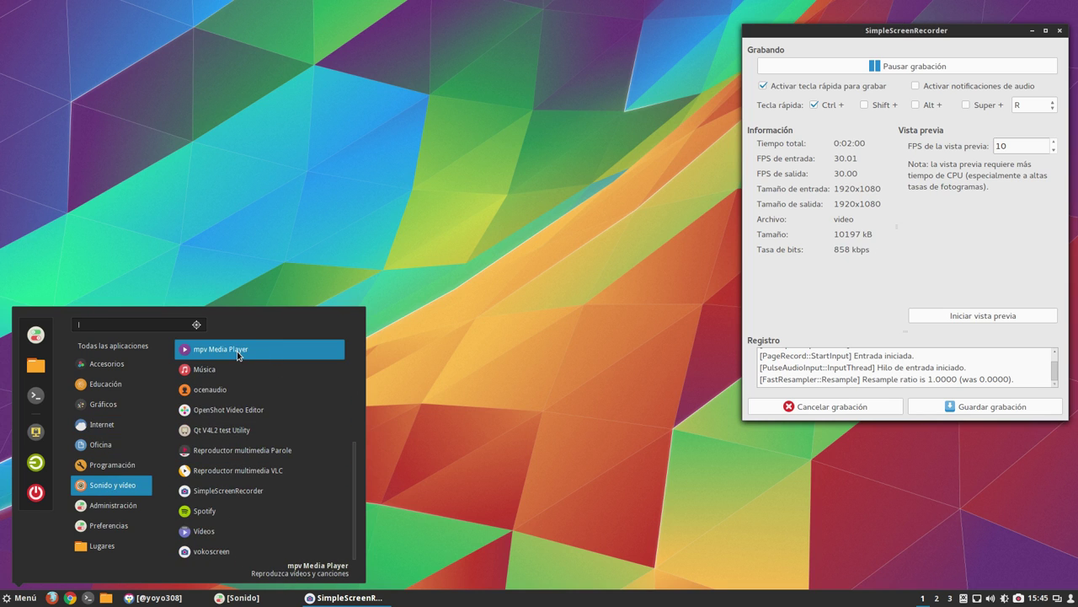
scroll(243, 447, up, 1)
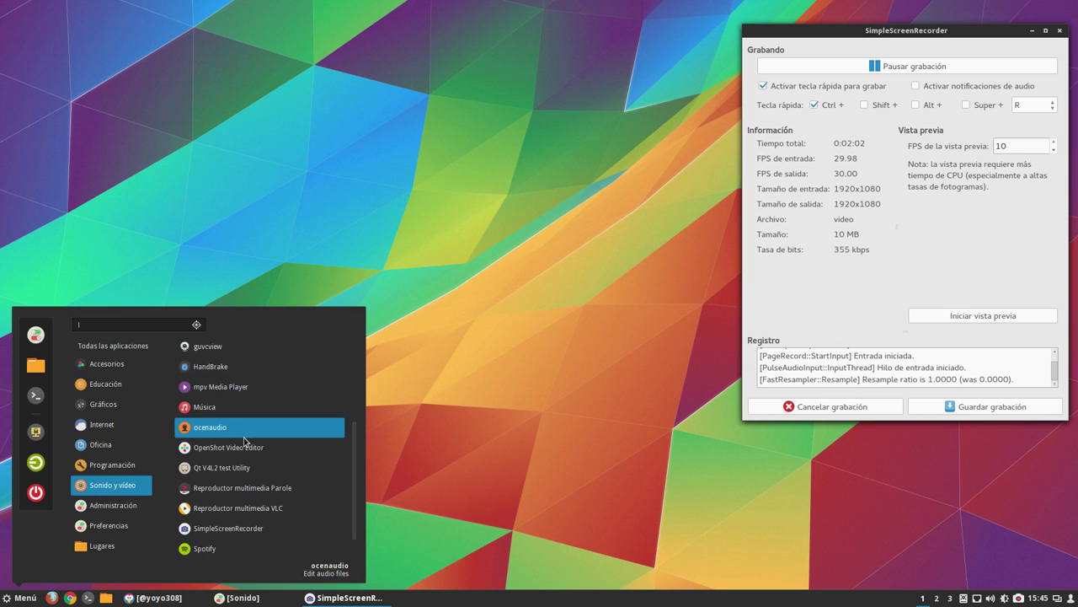
click(245, 447)
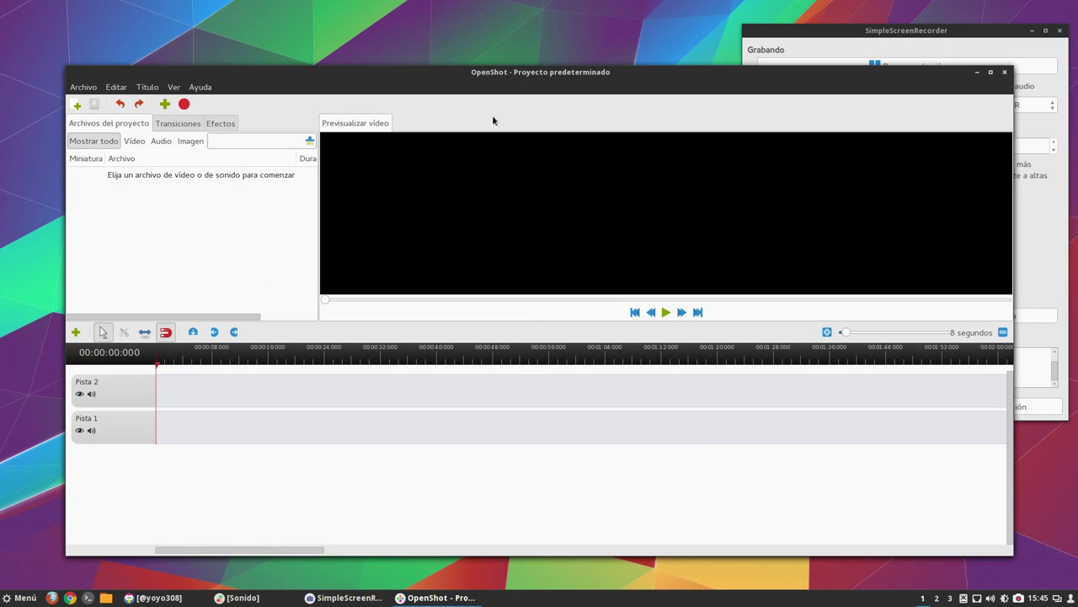
click(1032, 30)
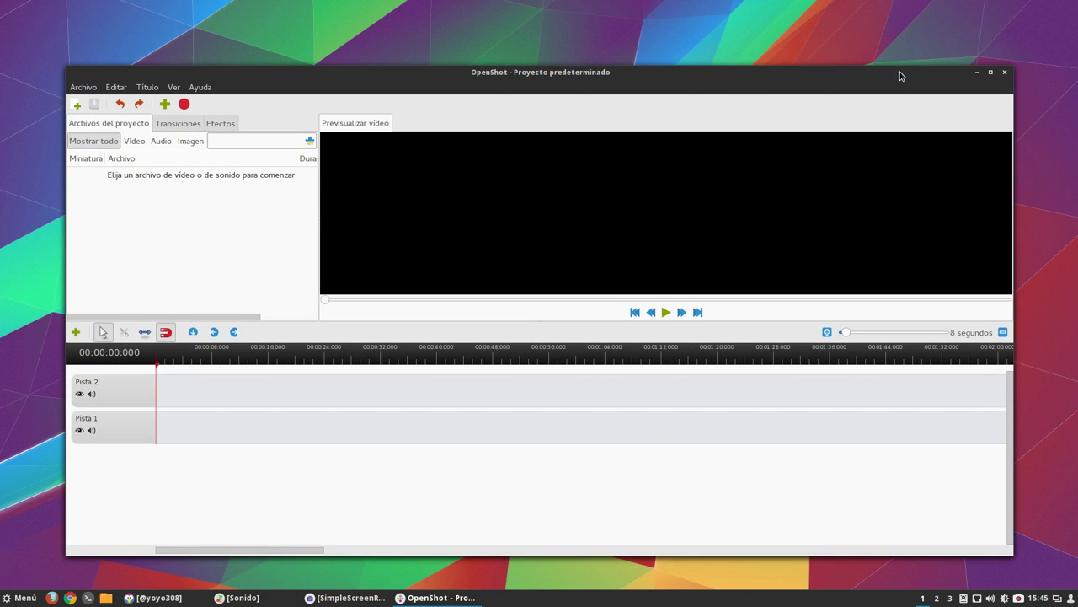
drag(528, 76, 522, 50)
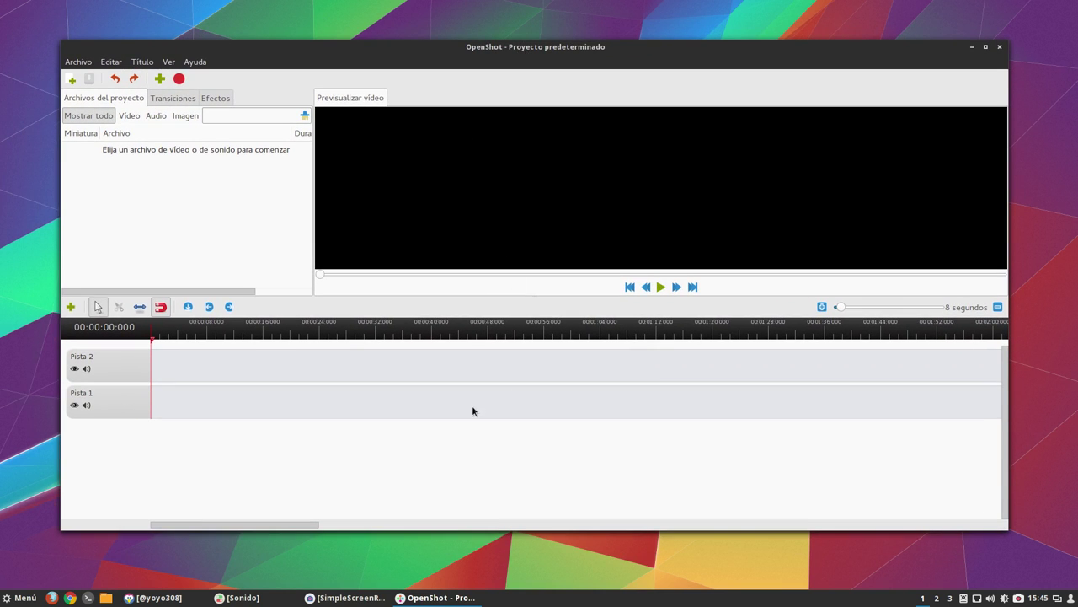
drag(469, 48, 459, 45)
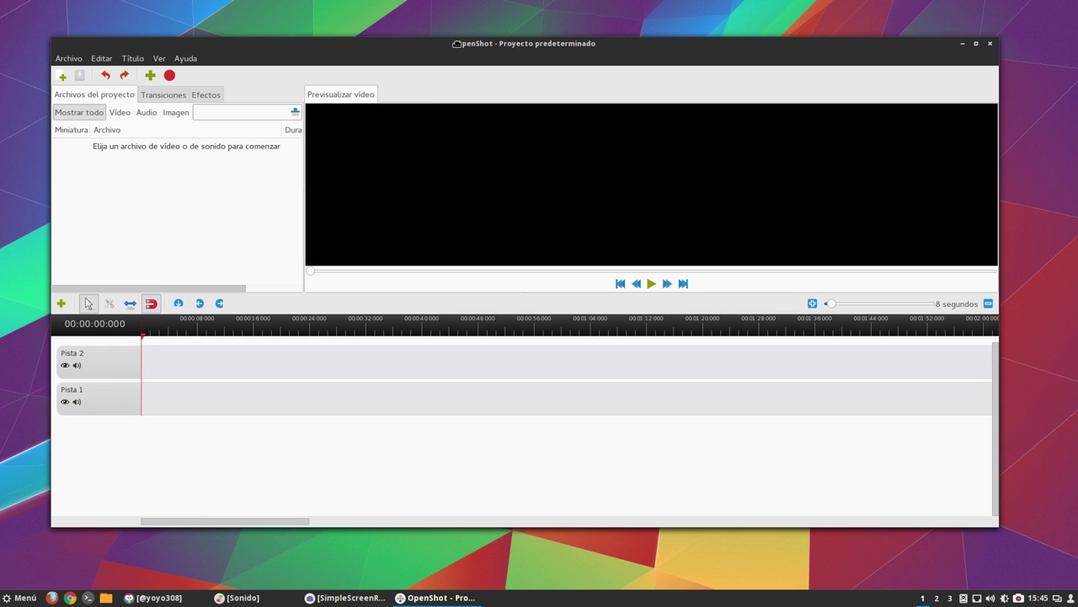
- Look through the home folder in the file manager to locate video test.mkv, and return to OpenShot
click(105, 597)
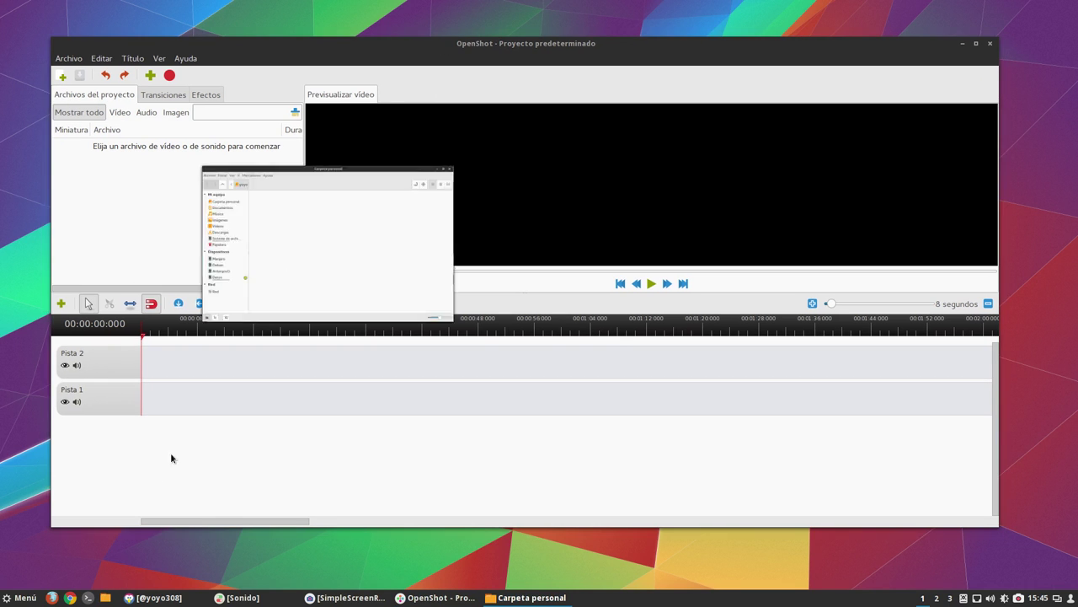
drag(400, 74, 506, 150)
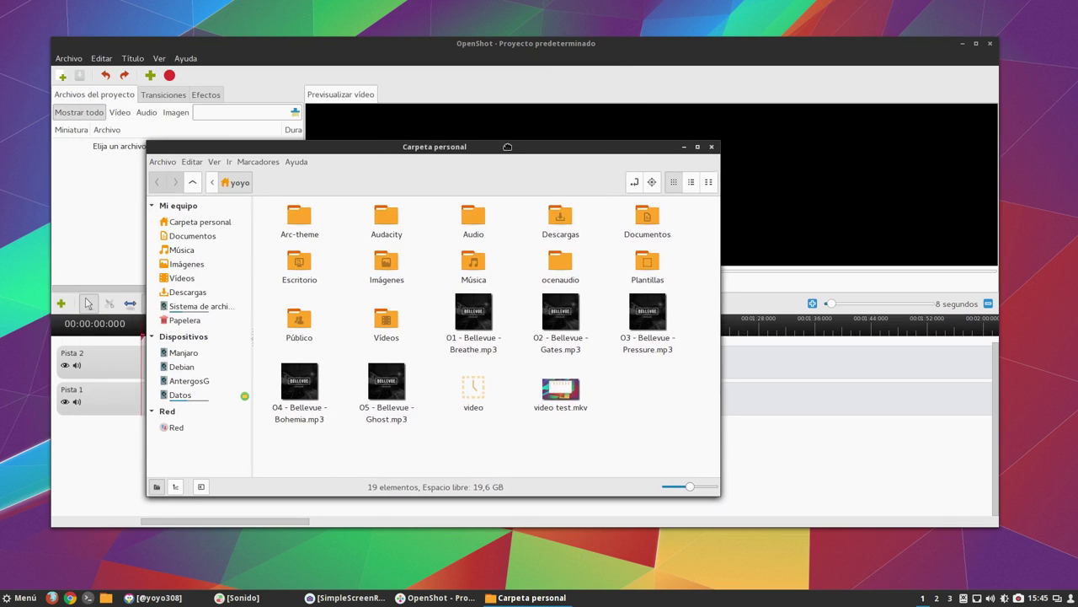
click(569, 401)
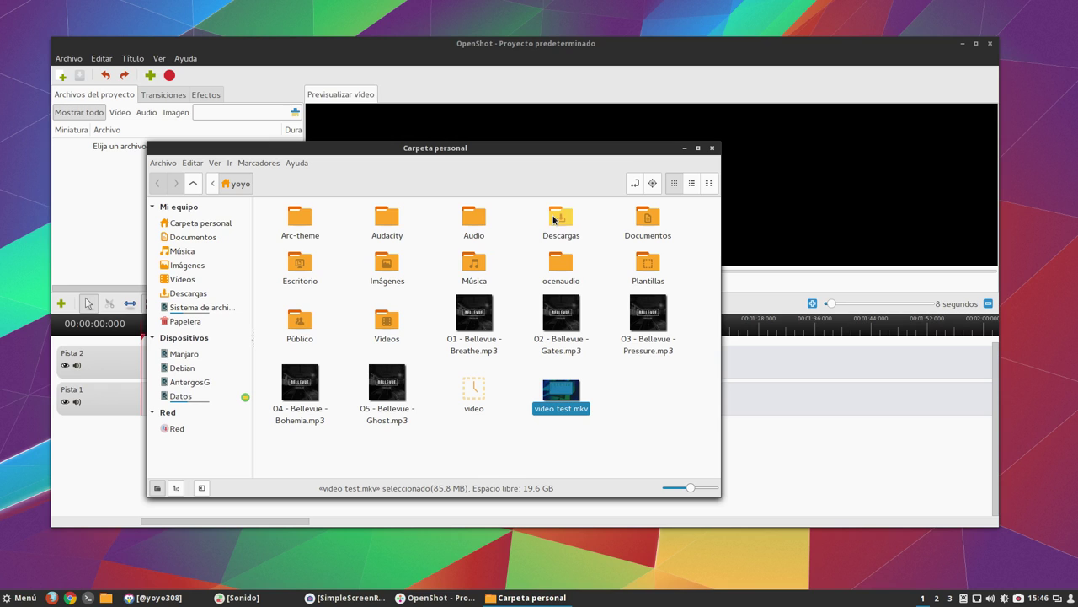
click(645, 406)
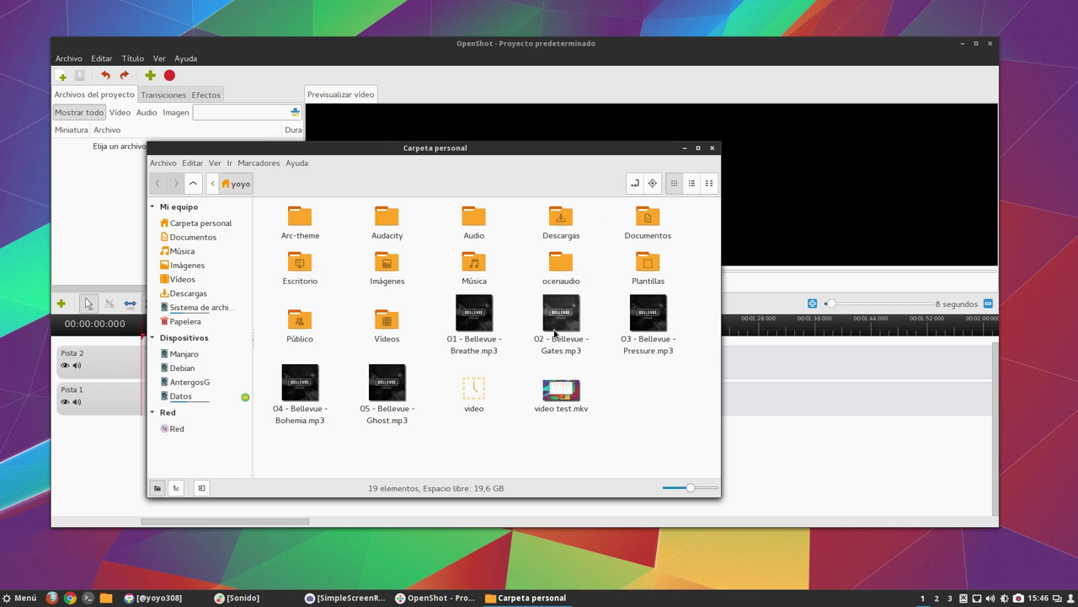
click(713, 149)
drag(539, 48, 570, 57)
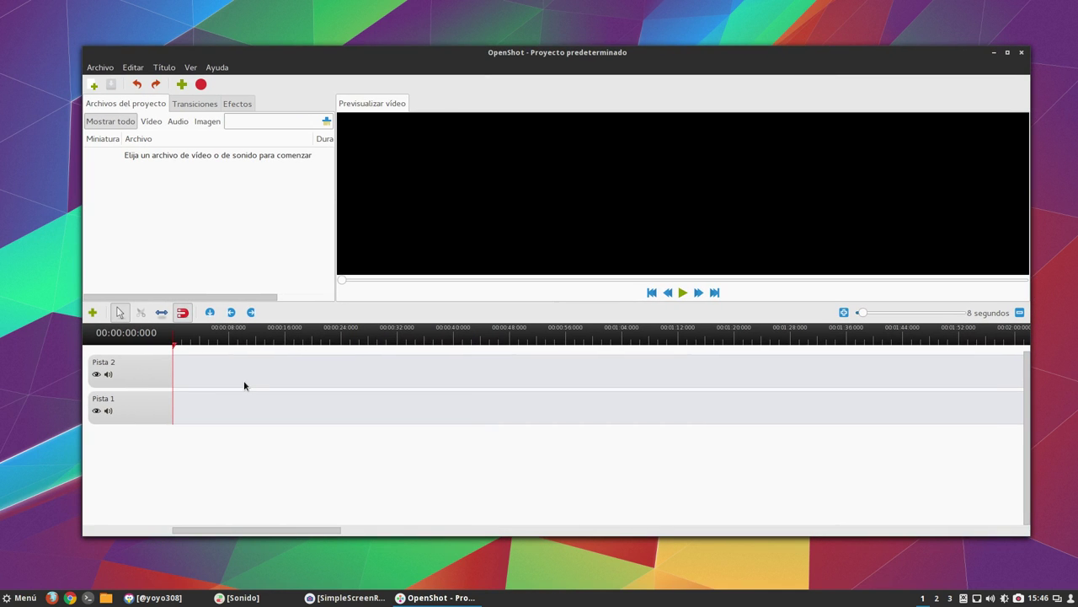
- Import video test.mkv from the home folder into the project files
click(93, 70)
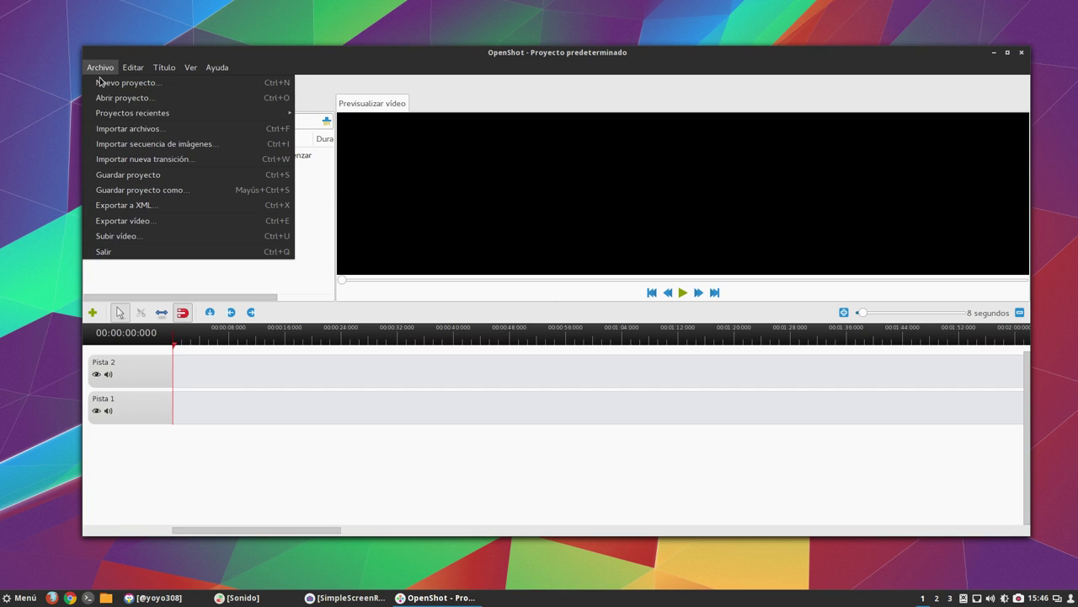
click(115, 133)
click(328, 217)
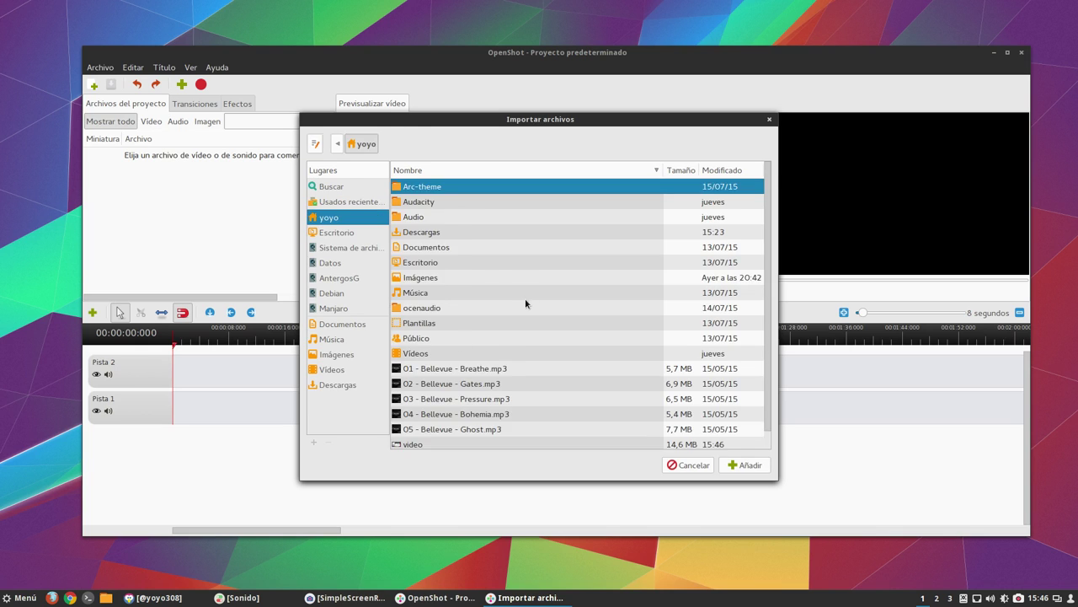
scroll(527, 303, down, 1)
click(412, 441)
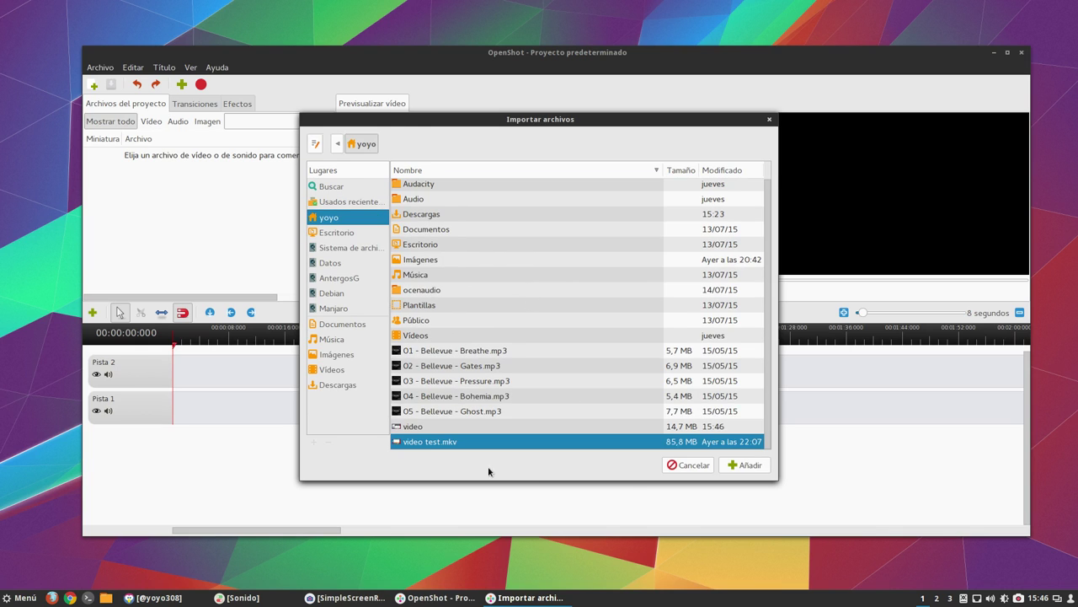
click(744, 465)
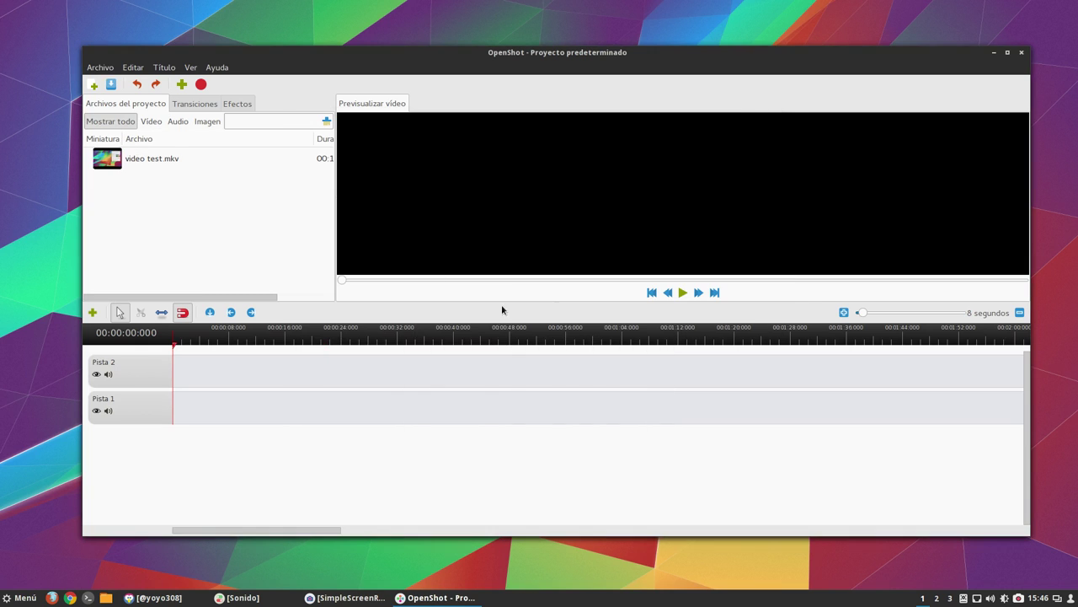
- Place video test.mkv at the start of Pista 2 and play the timeline briefly
click(153, 167)
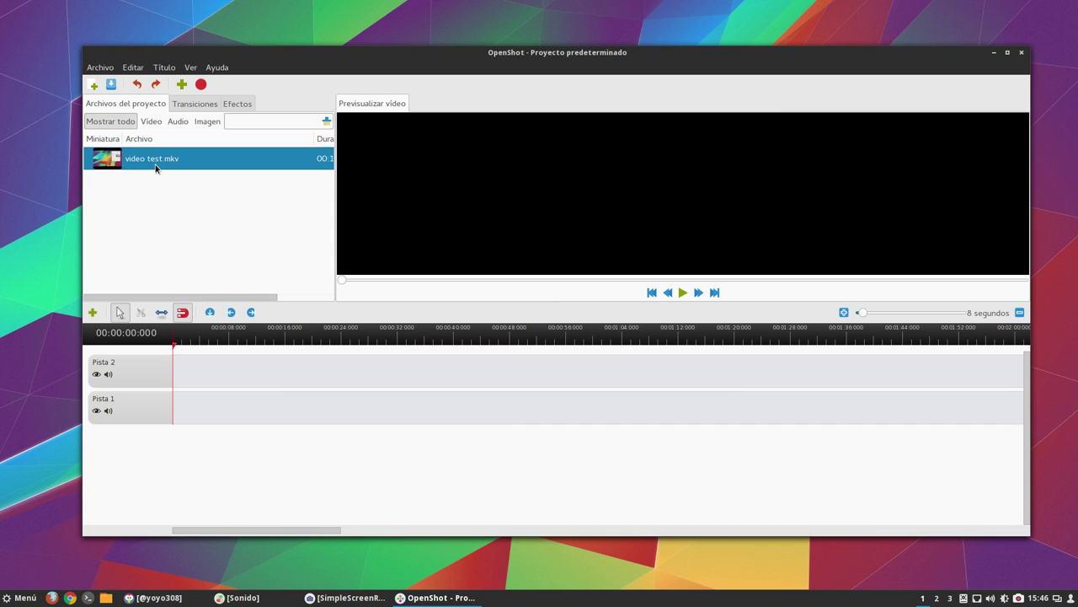
drag(105, 160, 196, 377)
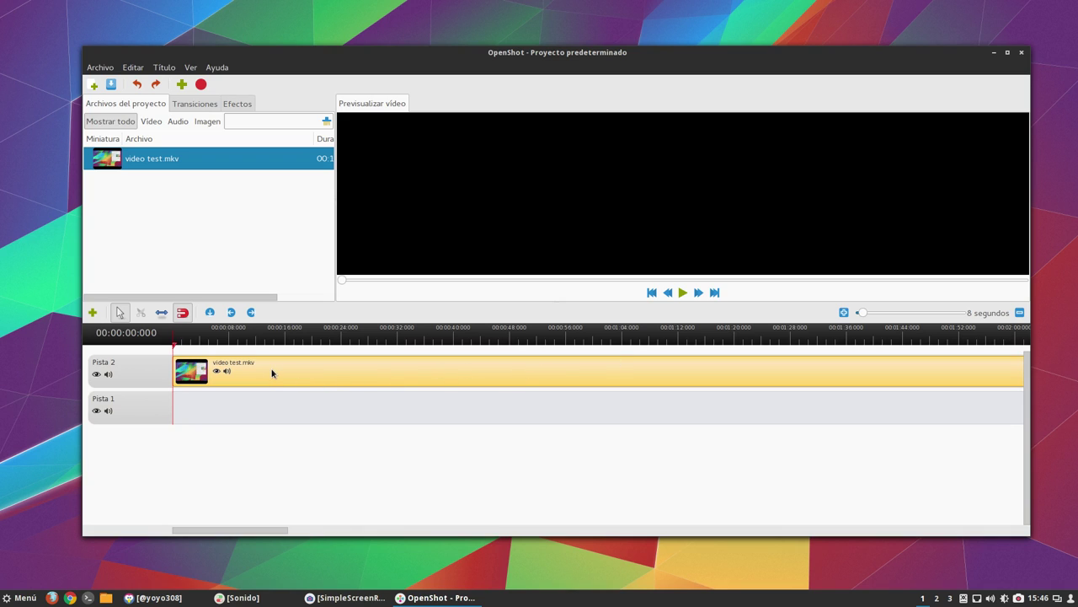
key(space)
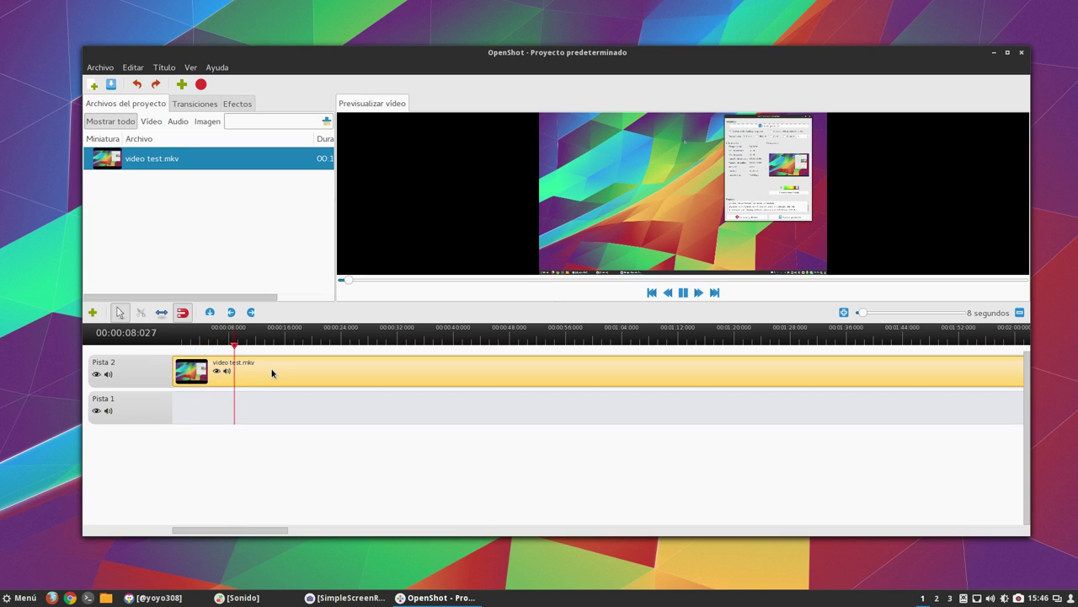
key(space)
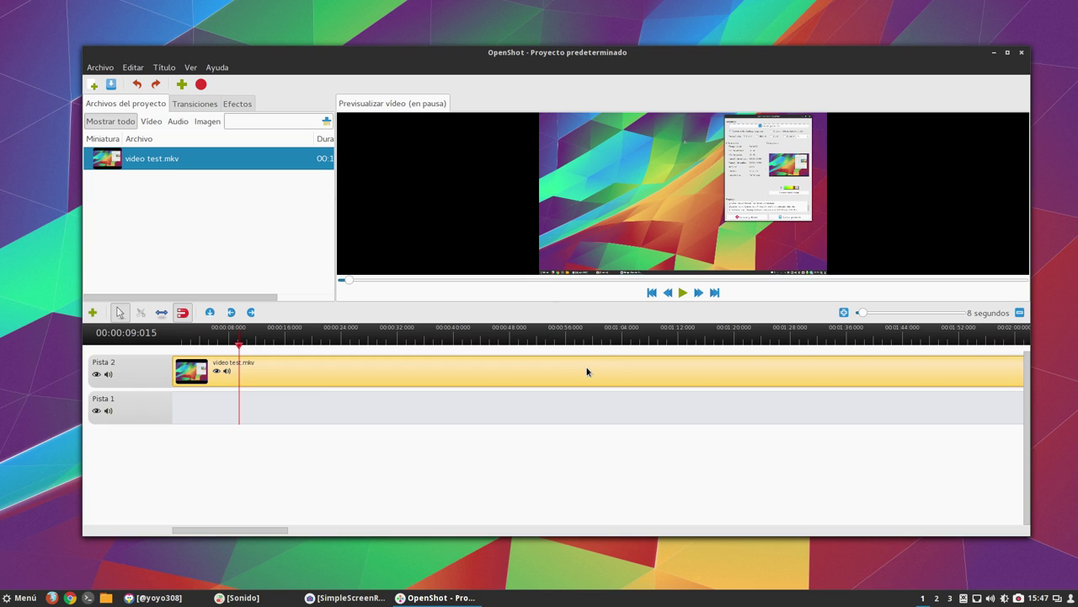
- Mute the audio of the clip on Pista 2 directly on the timeline and play it to check the sound
click(229, 374)
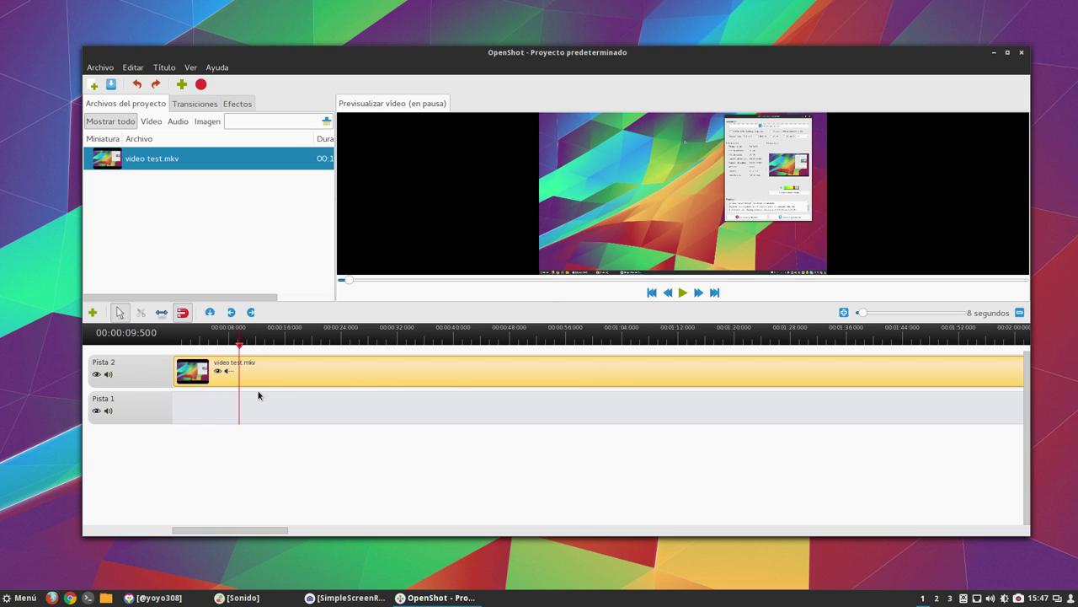
key(space)
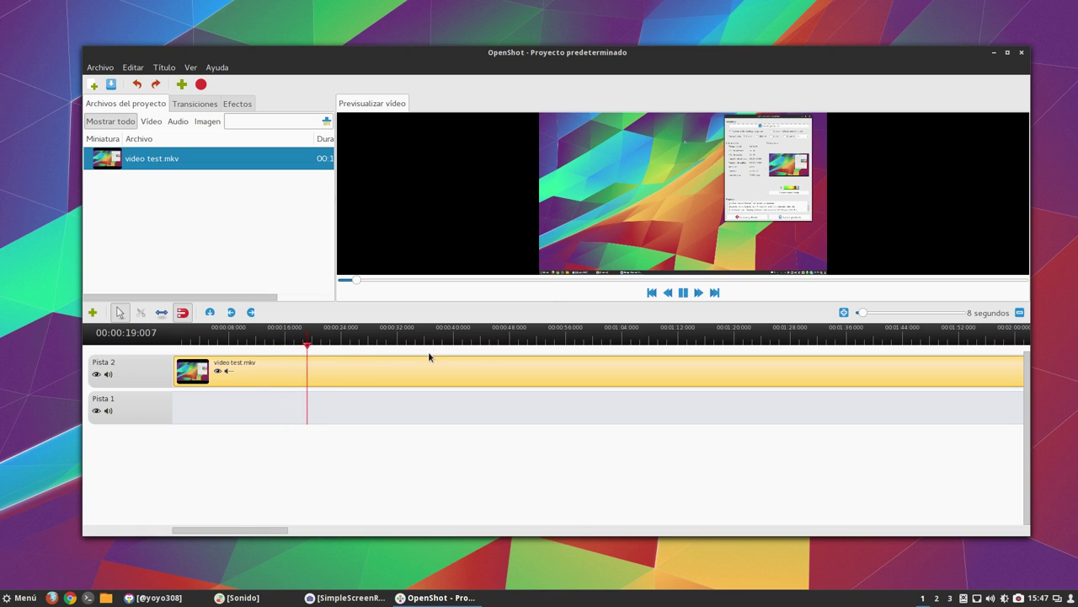
key(space)
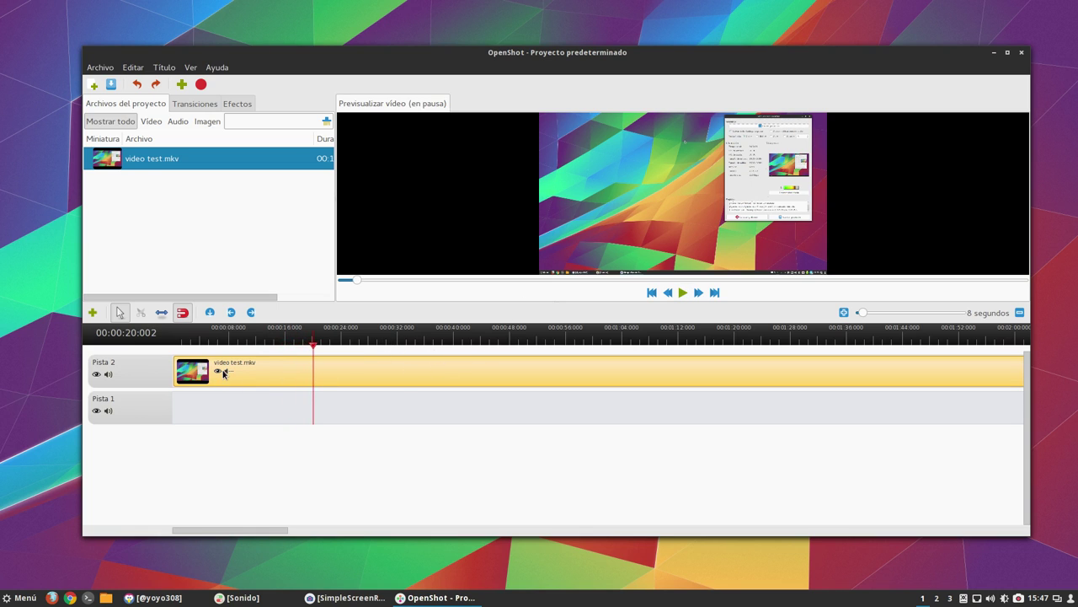
- Disable the audio of the Pista 2 clip in its clip properties, apply the change and play the timeline to check it
right_click(380, 373)
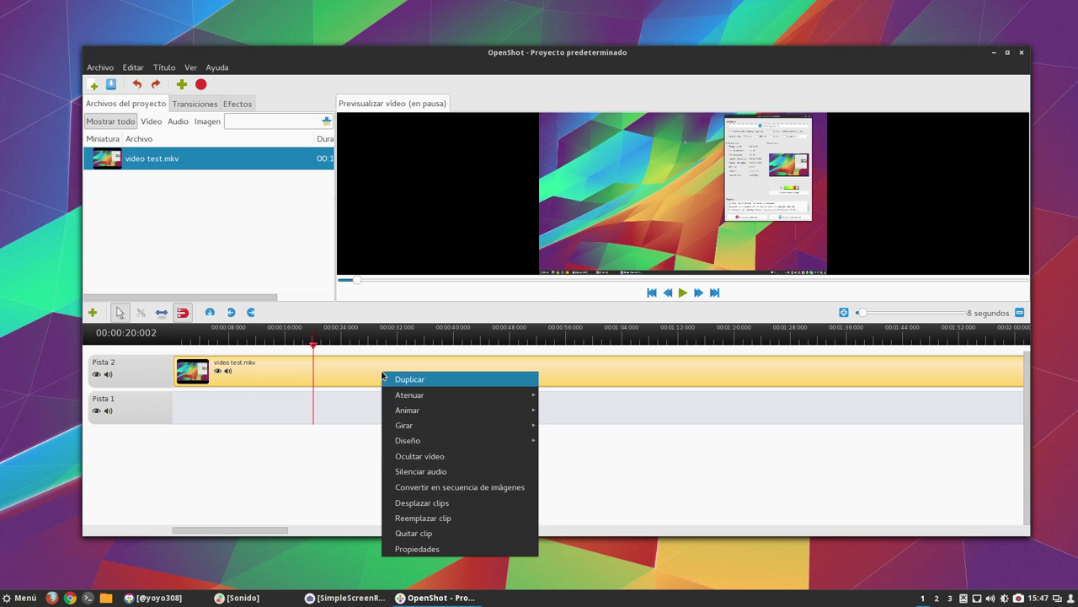
click(455, 548)
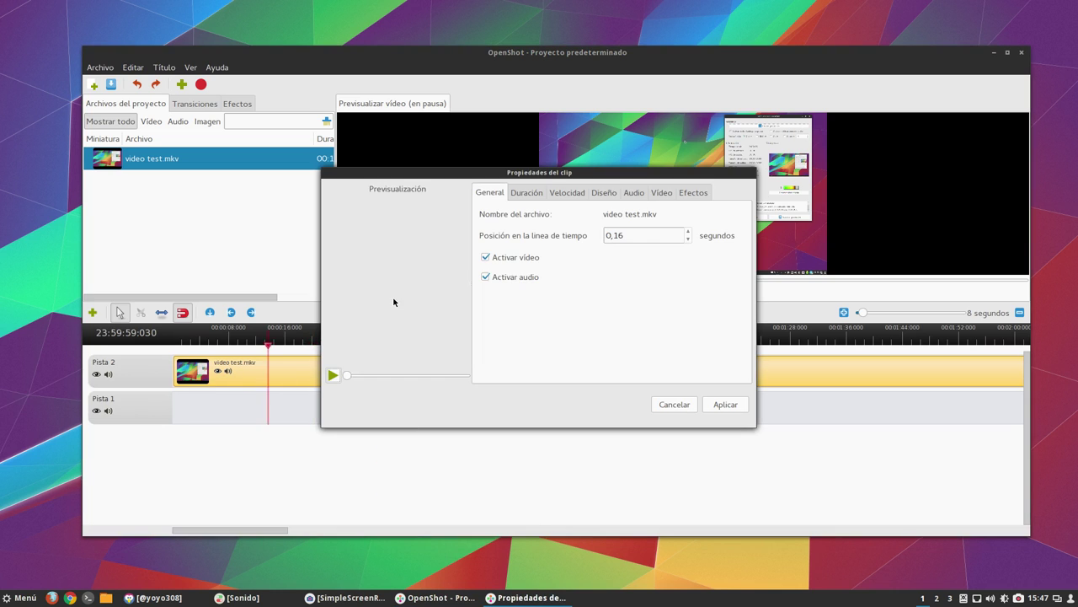
click(634, 193)
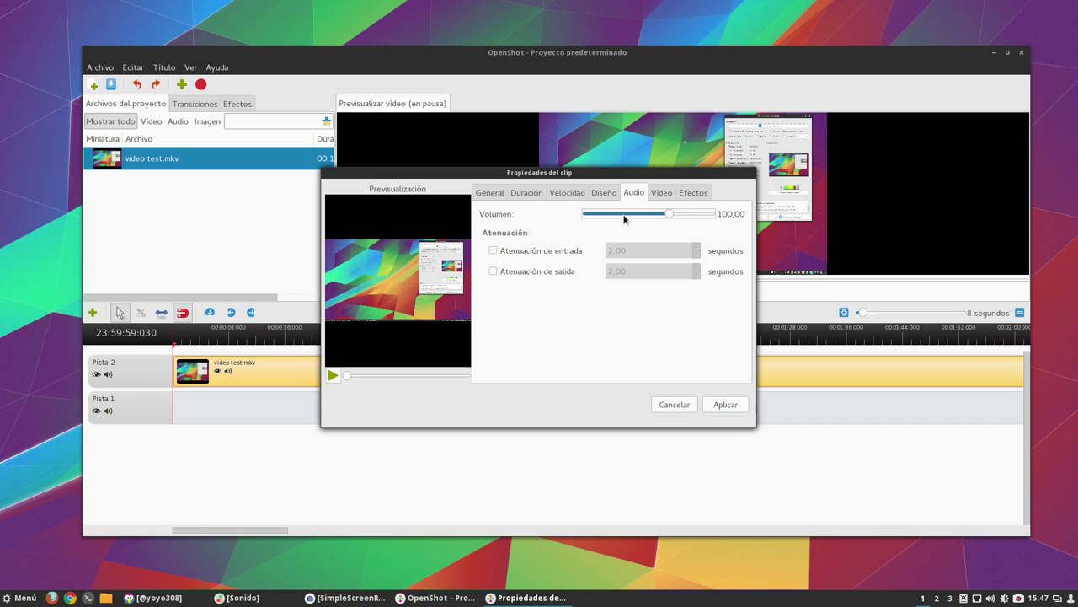
click(499, 196)
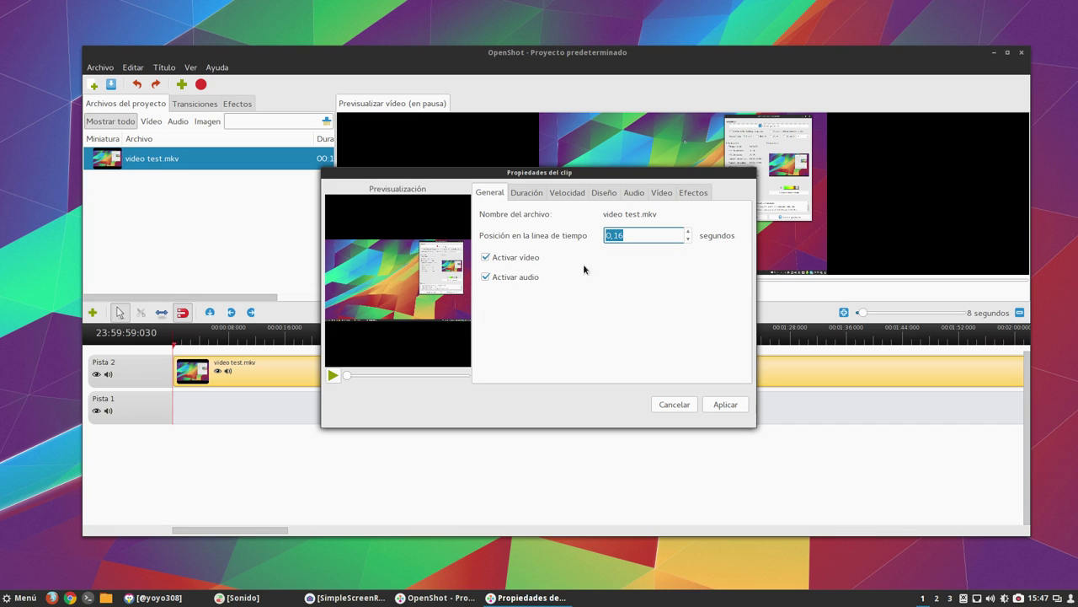
click(487, 279)
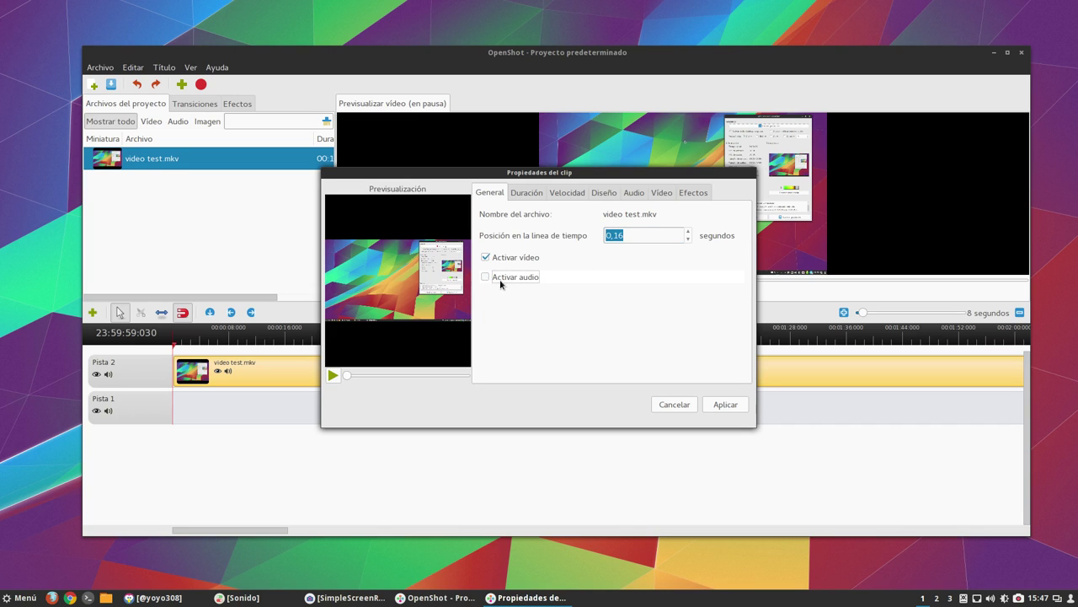
click(722, 404)
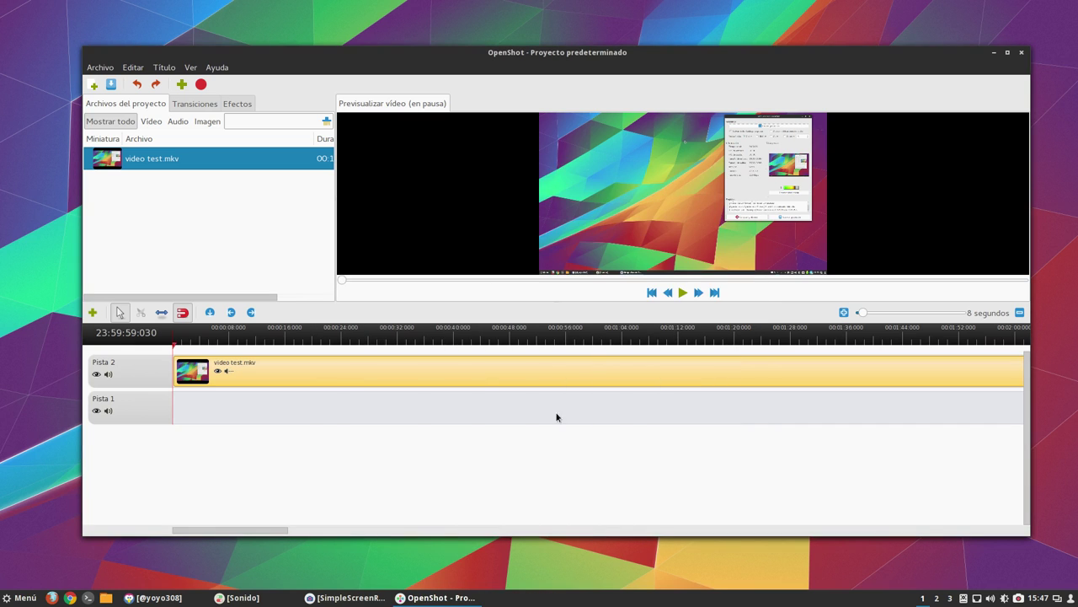
key(space)
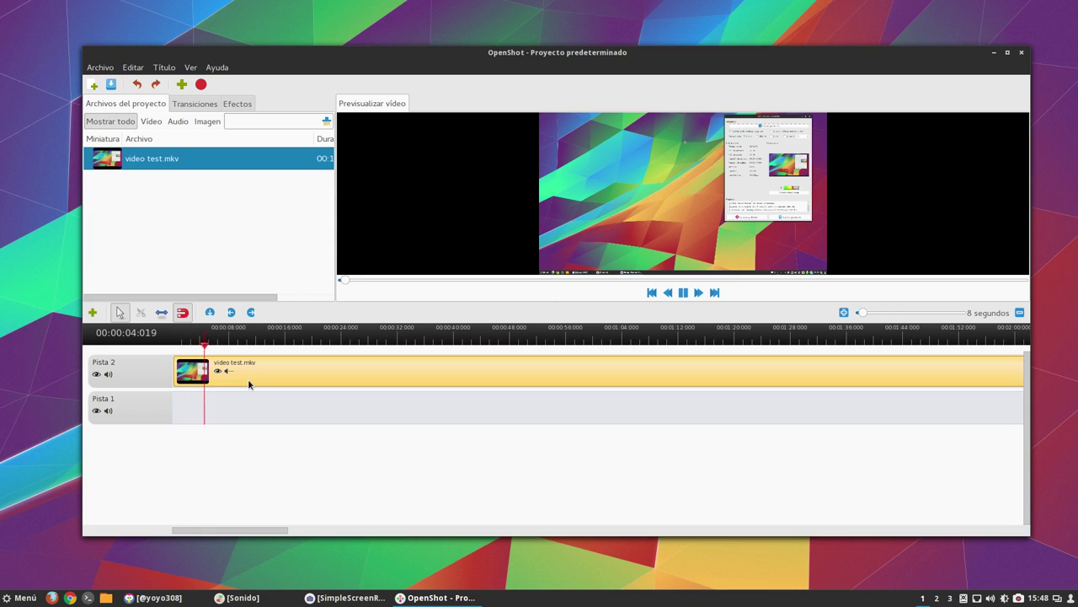
key(space)
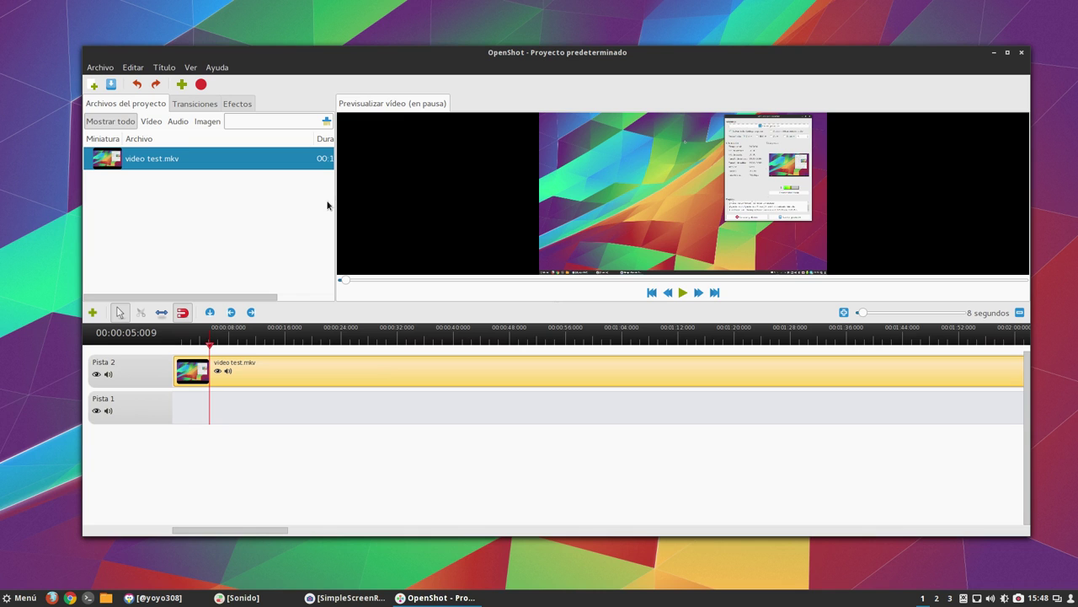
- Import the audio file 01 - Bellevue - Breathe.mp3 from the home folder into the project files
click(108, 68)
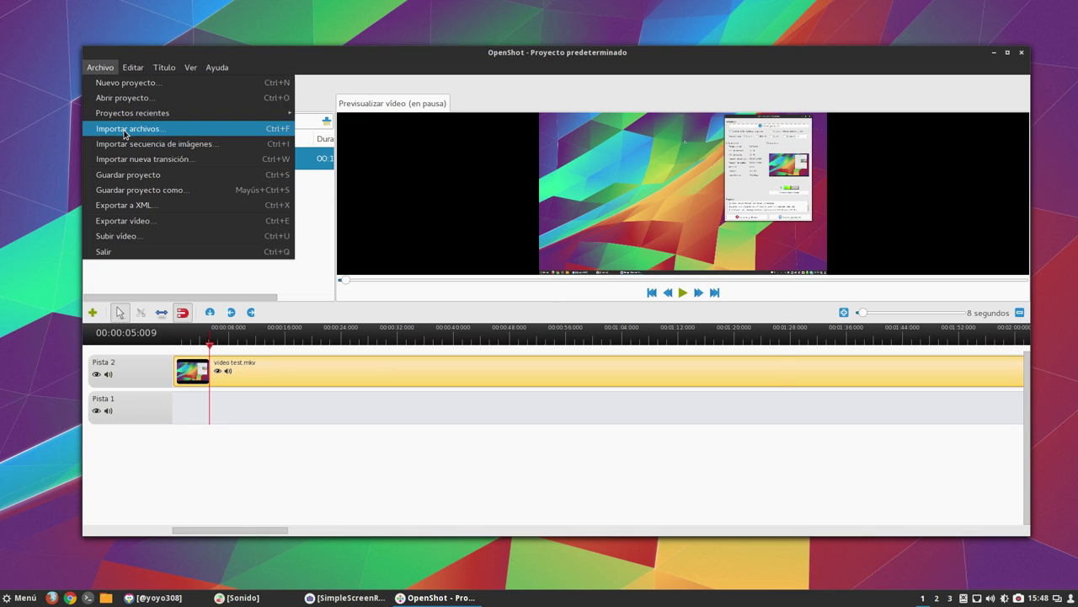
click(125, 130)
scroll(499, 221, down, 1)
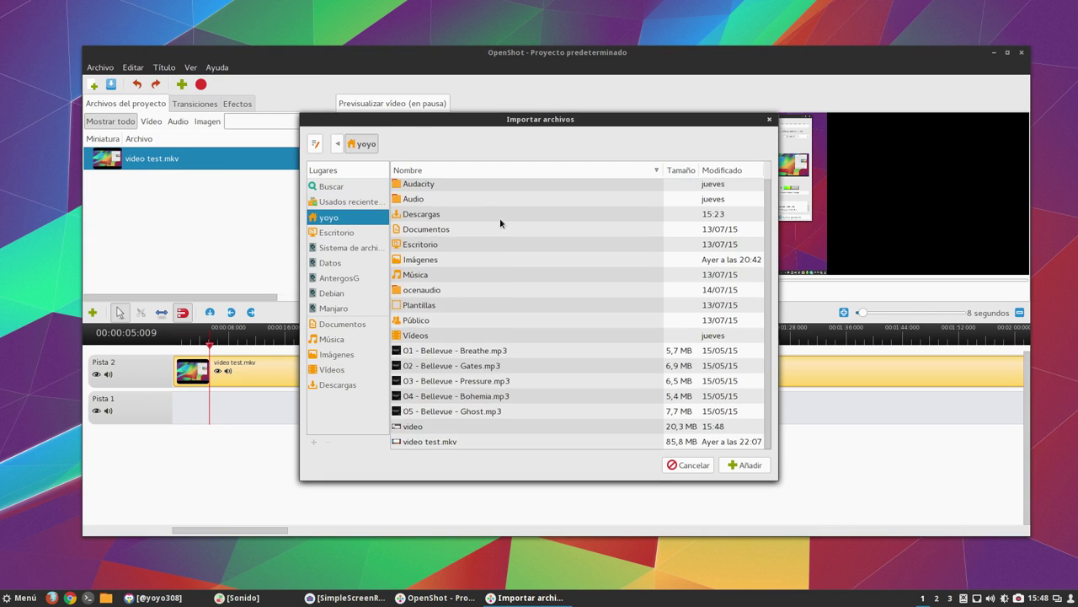
click(459, 353)
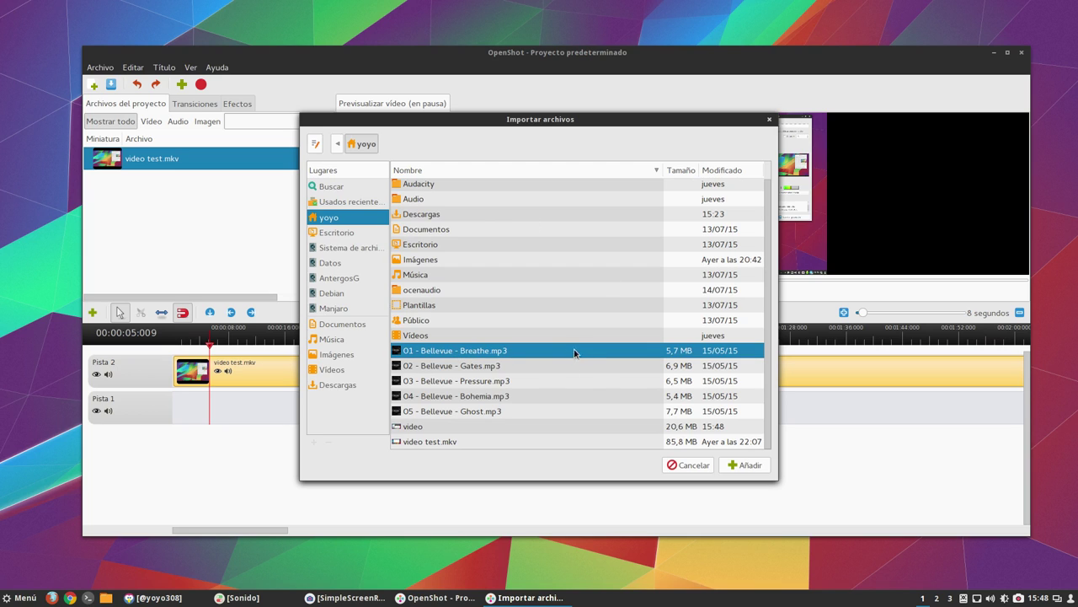
click(742, 465)
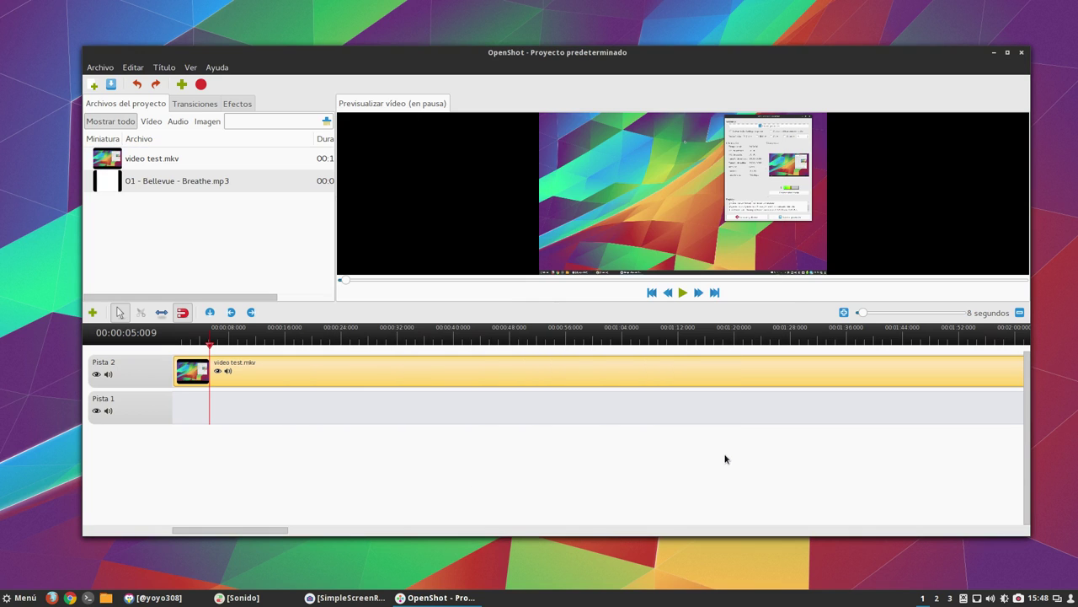
- Place 01 - Bellevue - Breathe.mp3 at the start of Pista 1 and return the playhead to the beginning
click(215, 188)
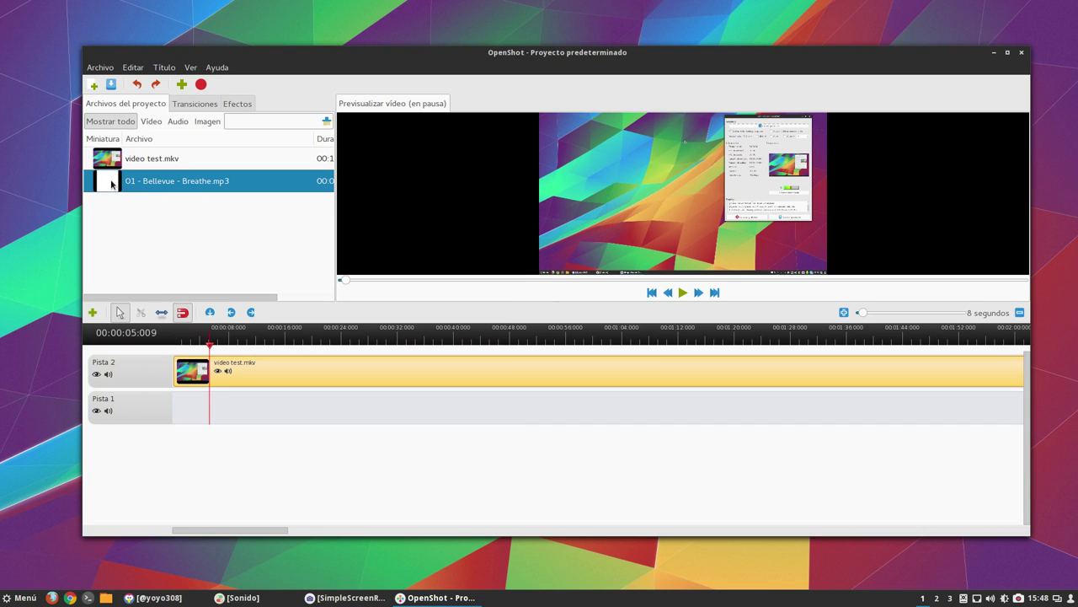
drag(112, 183, 200, 408)
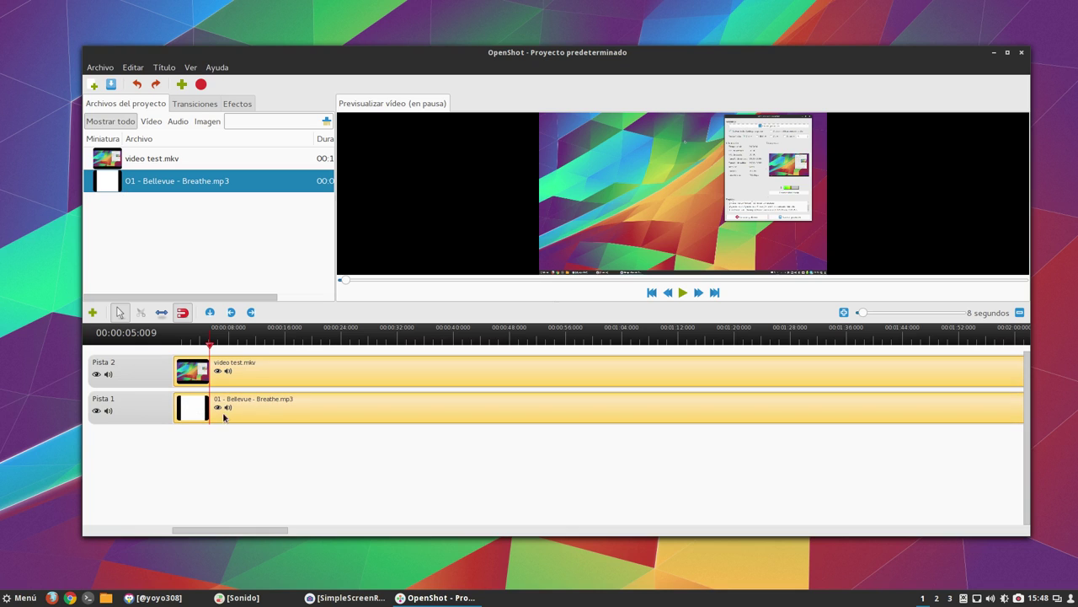
click(173, 342)
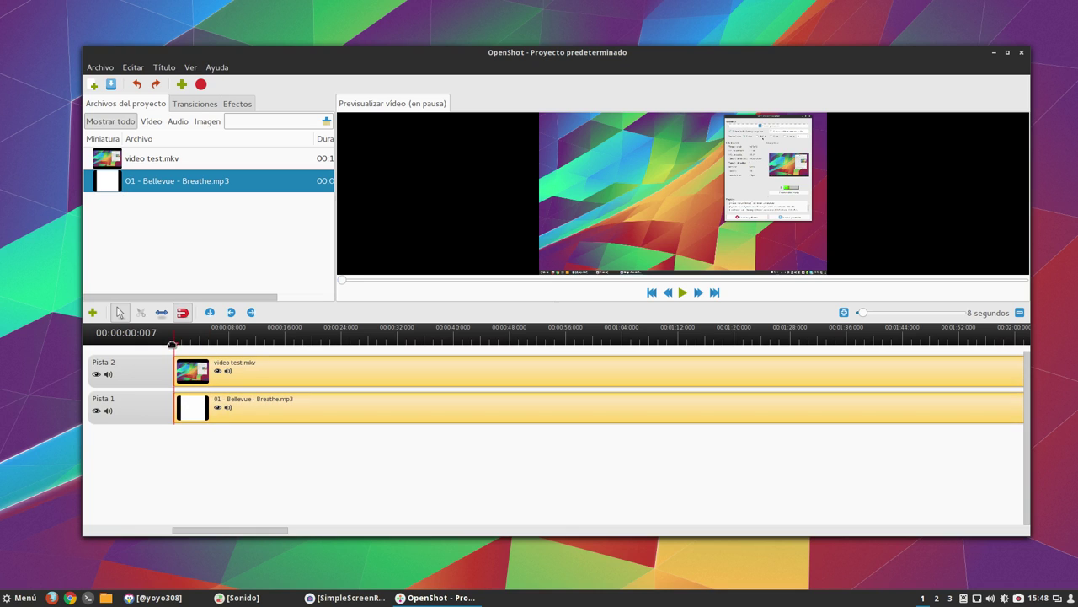
- Mute the audio of the video test.mkv clip on Pista 2 and play the timeline to hear only the music
click(227, 370)
key(space)
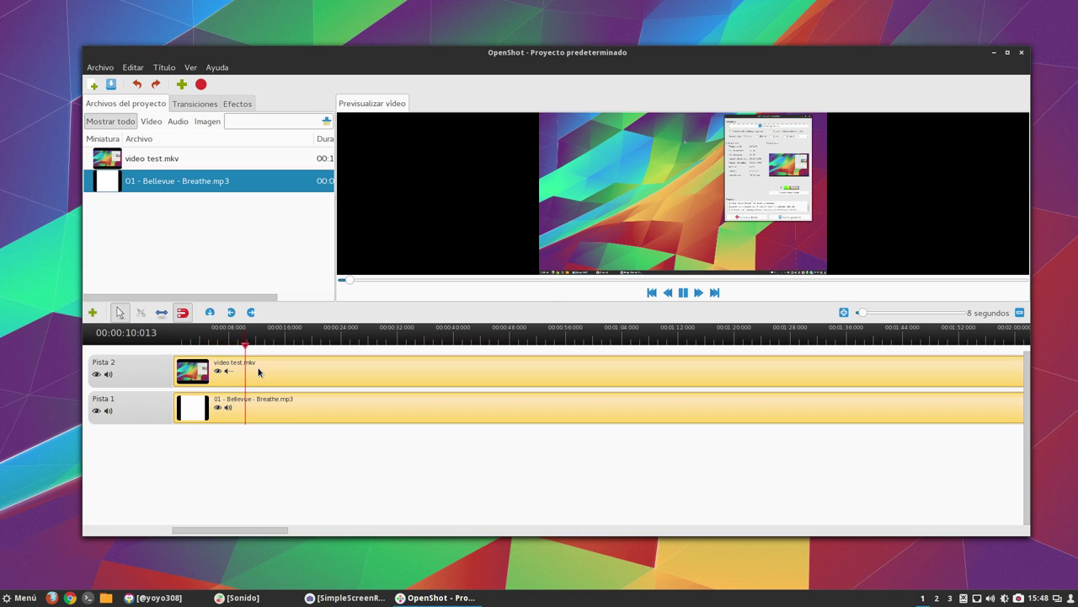
key(space)
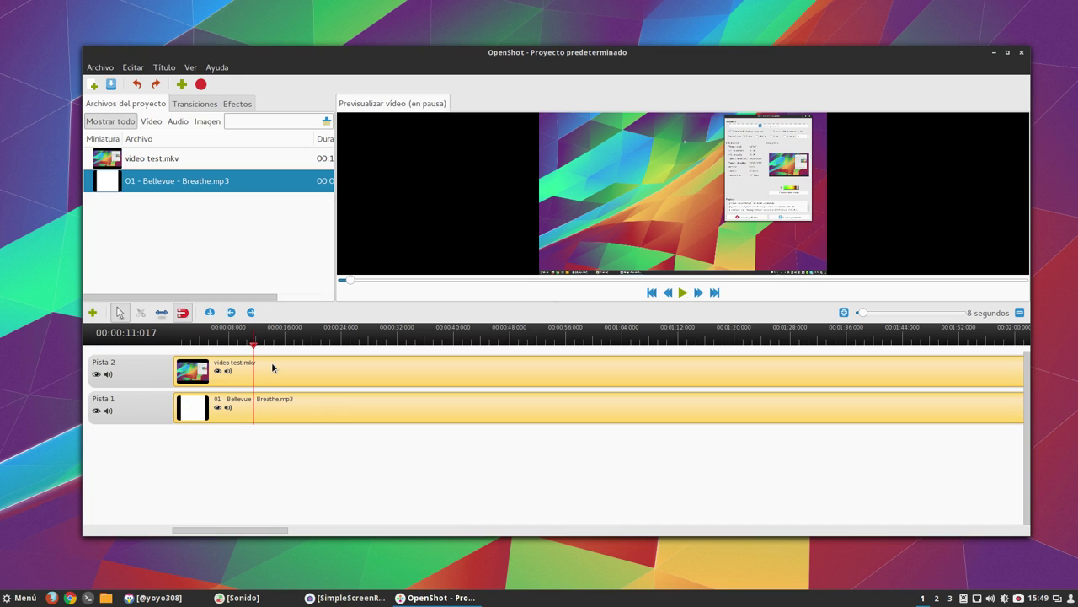
- Play the timeline with both clips' audio on, sample it again from about 43 seconds, and return the playhead to the start
key(space)
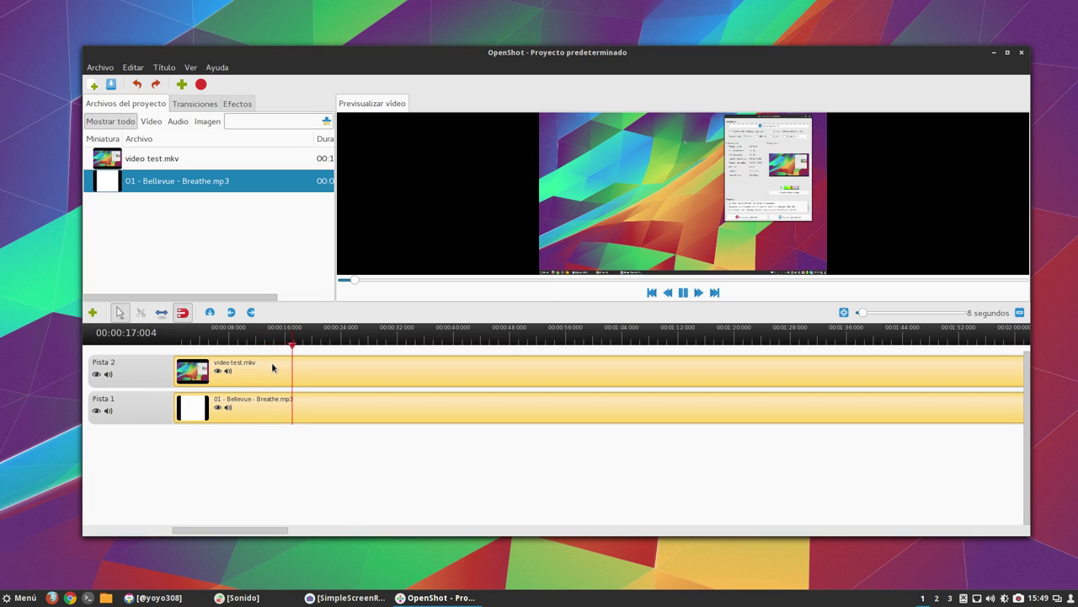
key(space)
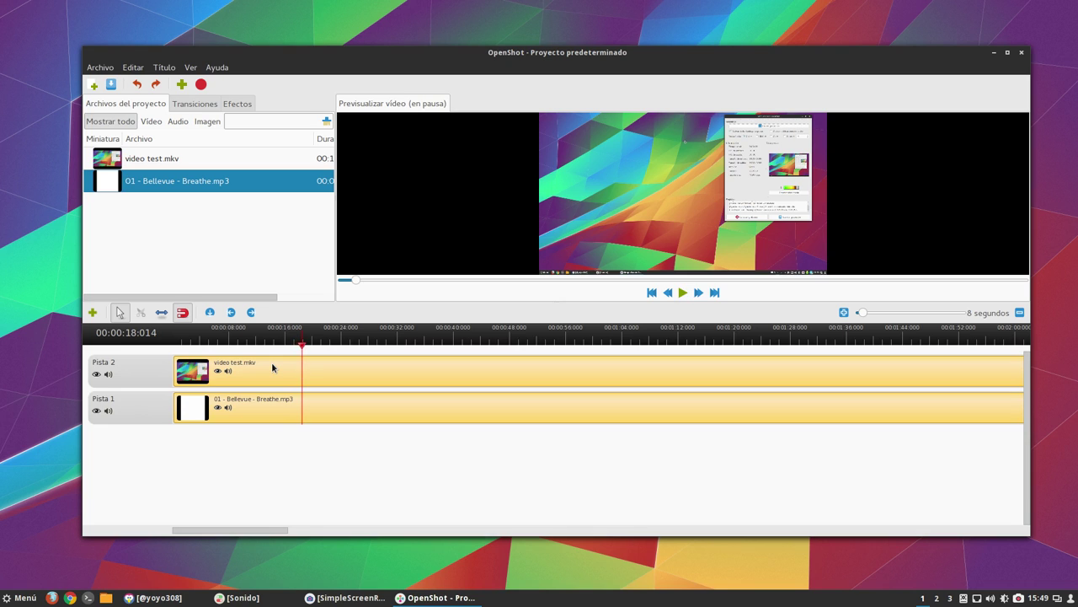
click(480, 342)
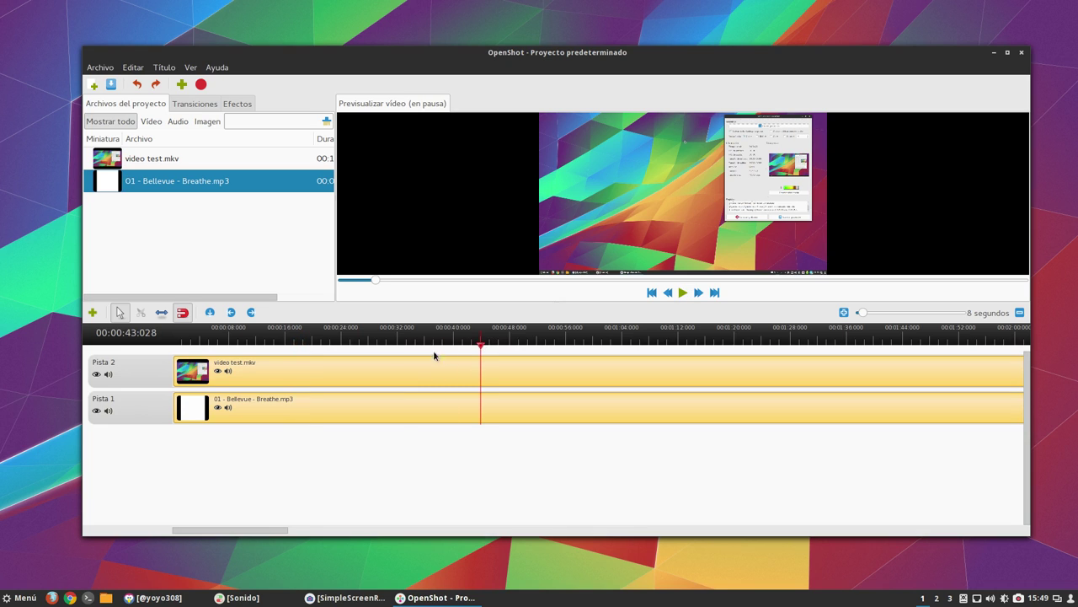
key(space)
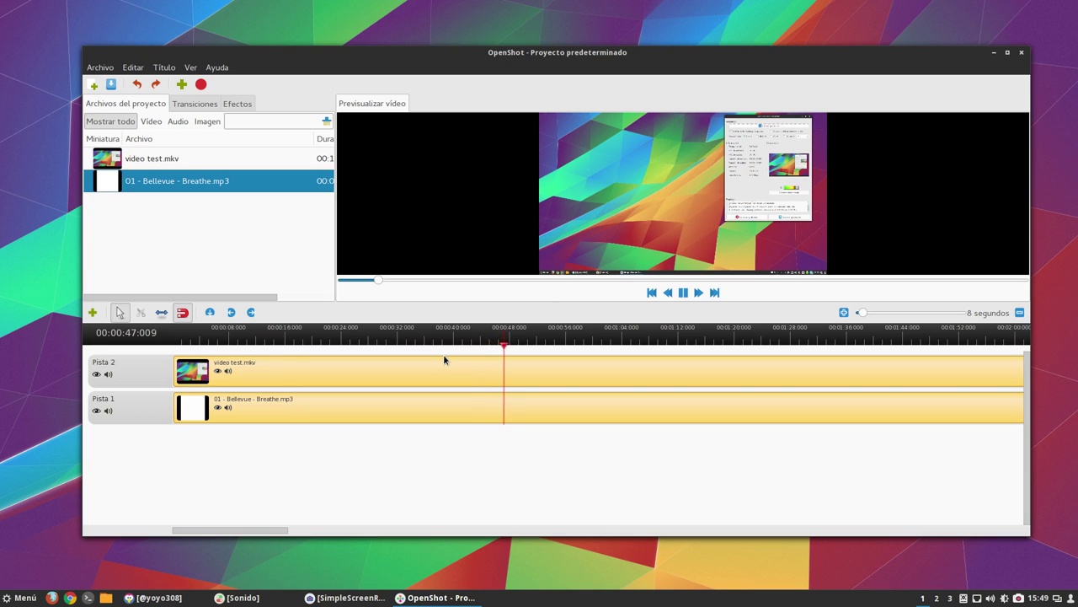
key(space)
drag(507, 347, 172, 347)
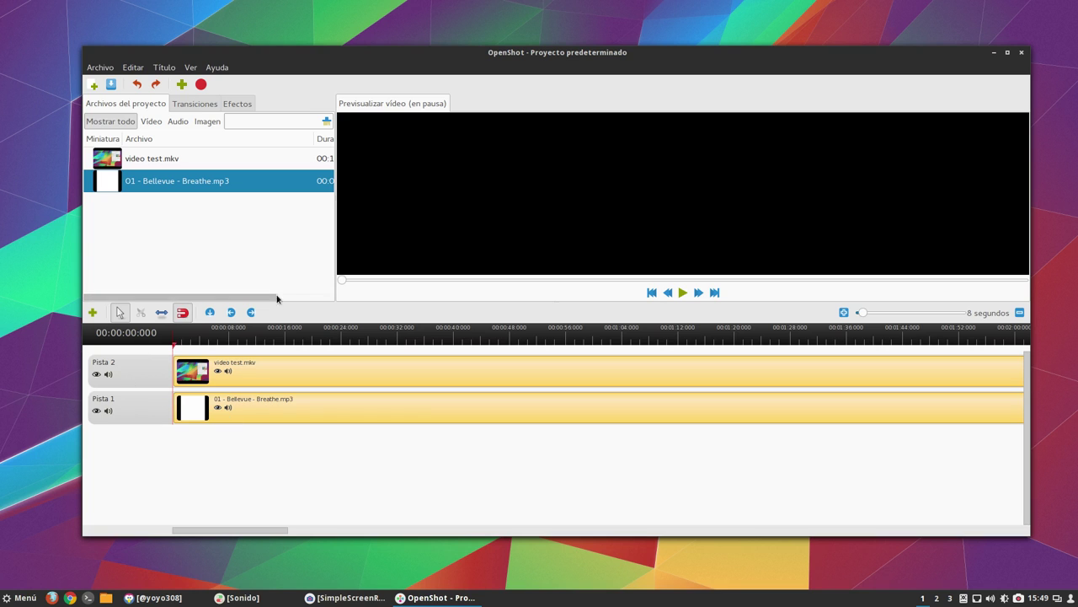
- Compare where the video clip on Pista 2 and the music clip on Pista 1 end along the timeline
drag(238, 529, 962, 499)
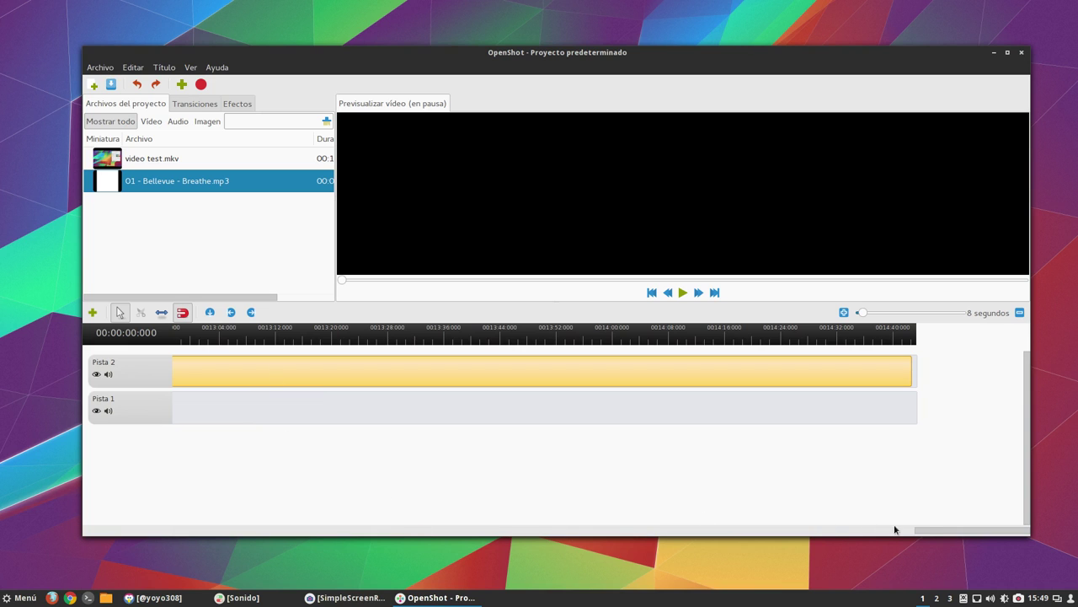
drag(943, 531, 400, 536)
drag(329, 535, 361, 531)
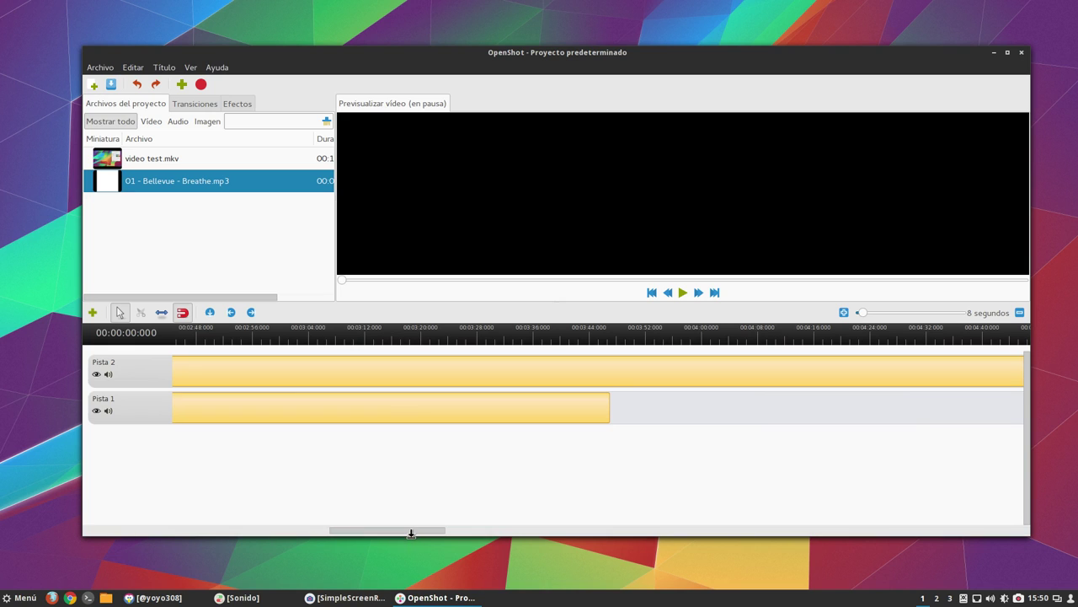
drag(410, 533, 421, 534)
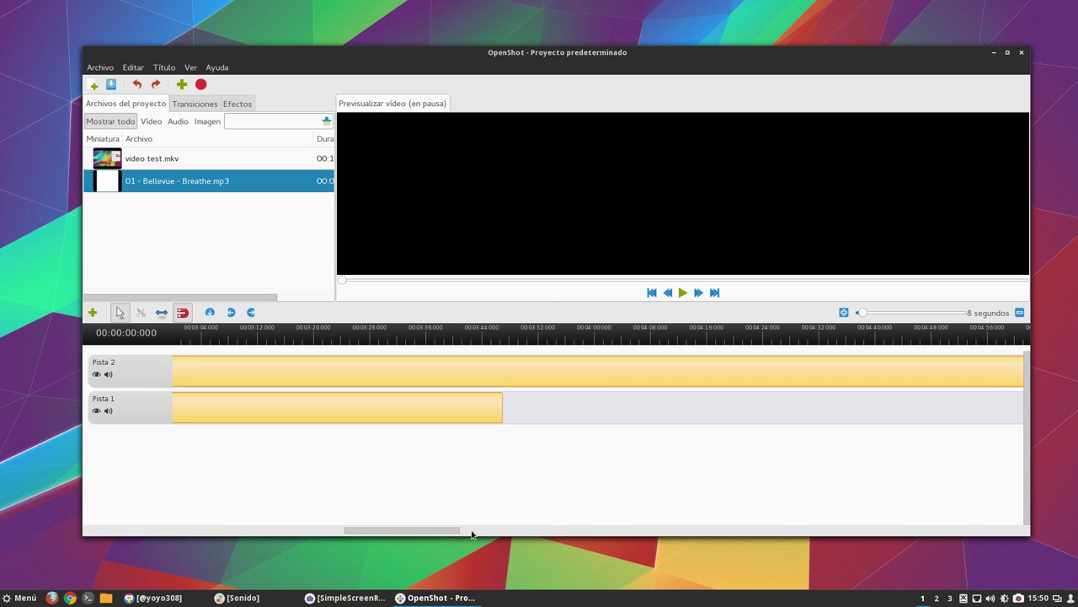
drag(447, 530, 1010, 509)
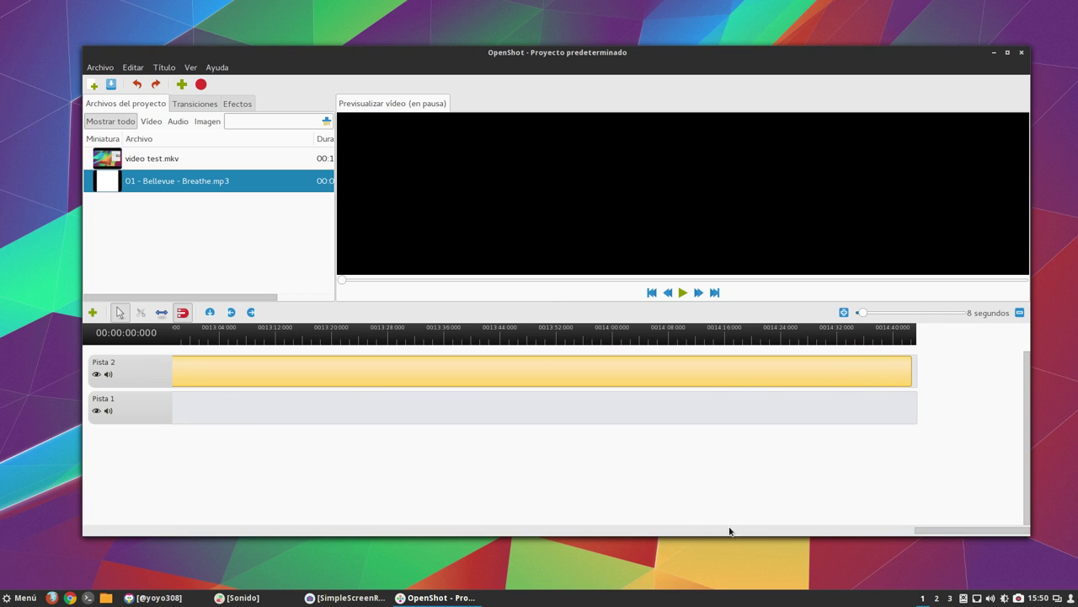
drag(925, 530, 367, 536)
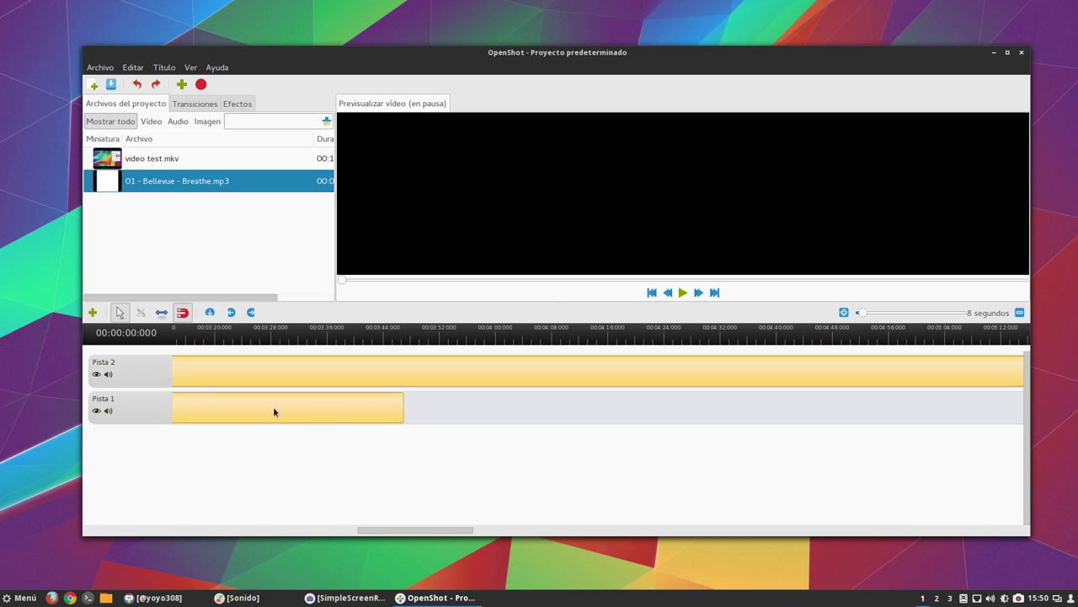
- Try the resize tool on the end of the music clip on Pista 1, and return to the selection tool
click(162, 312)
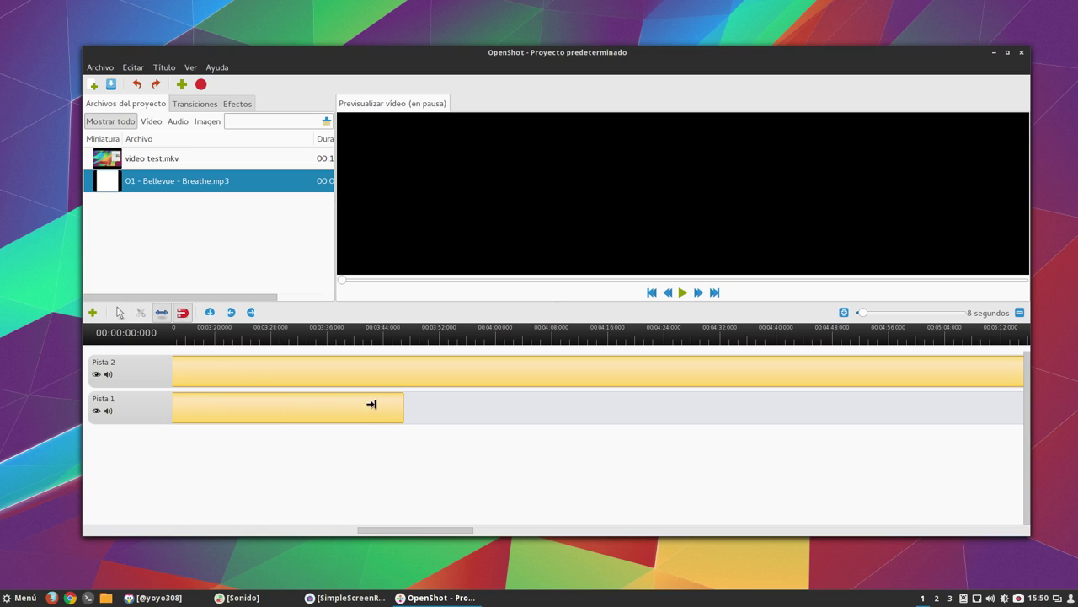
mouse_move(398, 405)
mouse_down()
mouse_move(379, 405)
mouse_move(396, 405)
mouse_up()
click(120, 313)
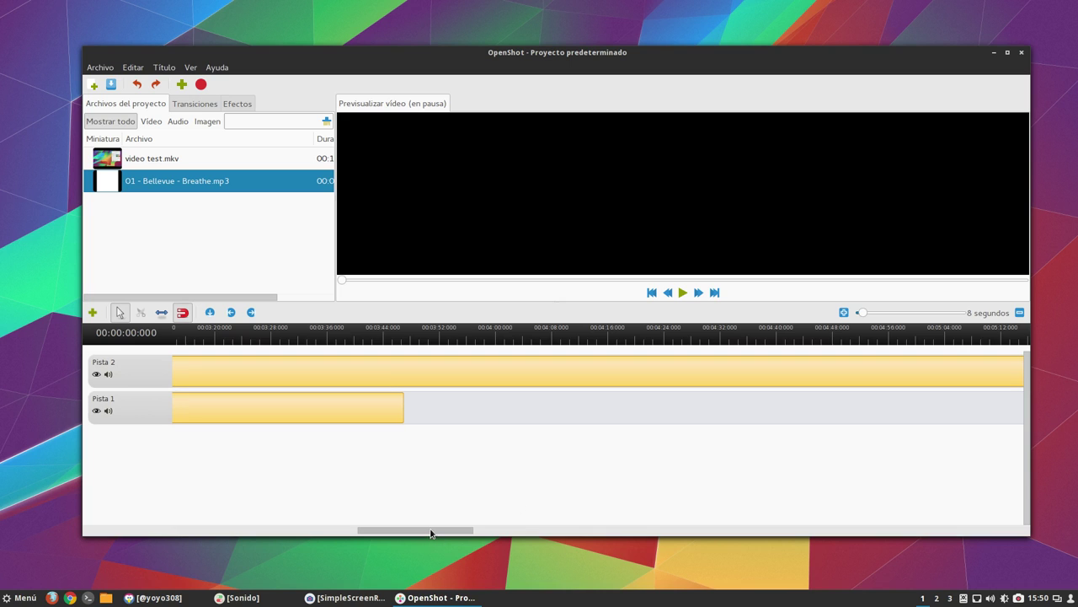
drag(431, 531, 217, 529)
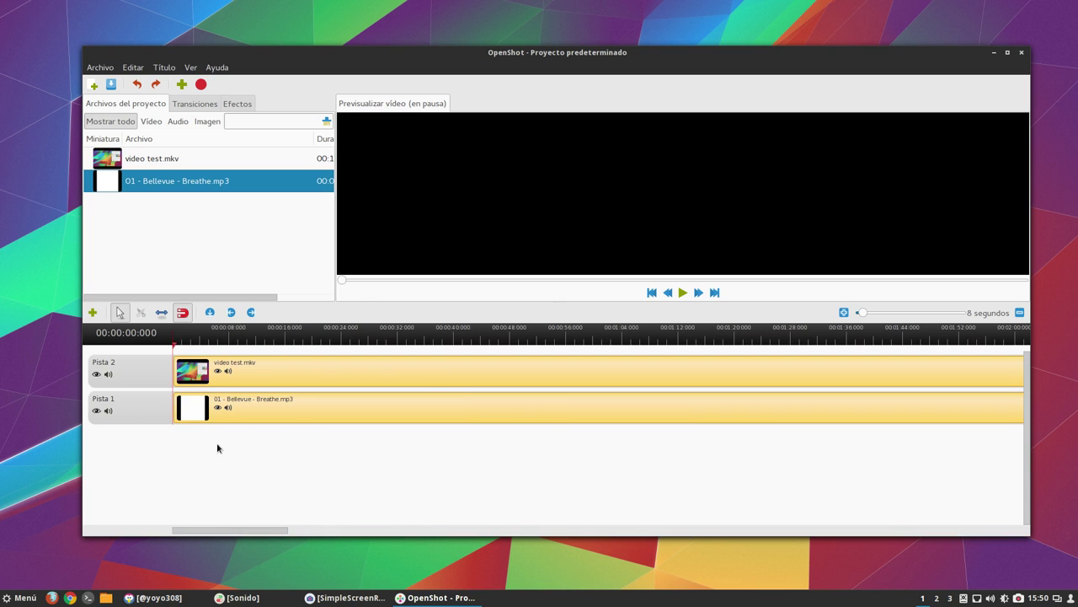
- Open the properties of the music clip on Pista 1 and review its general, duration, speed and audio settings
right_click(302, 407)
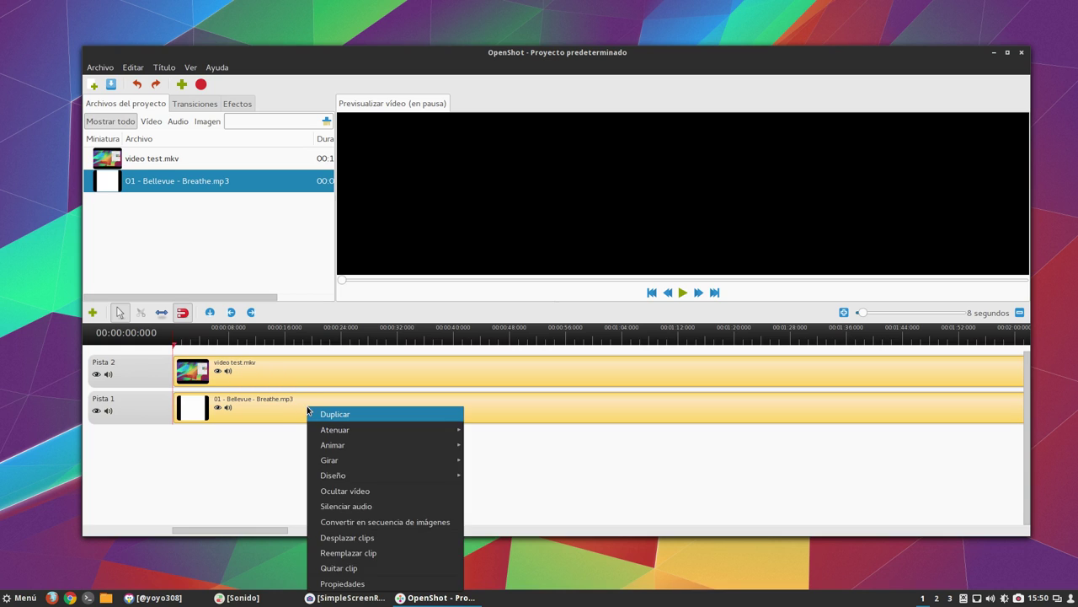
click(337, 582)
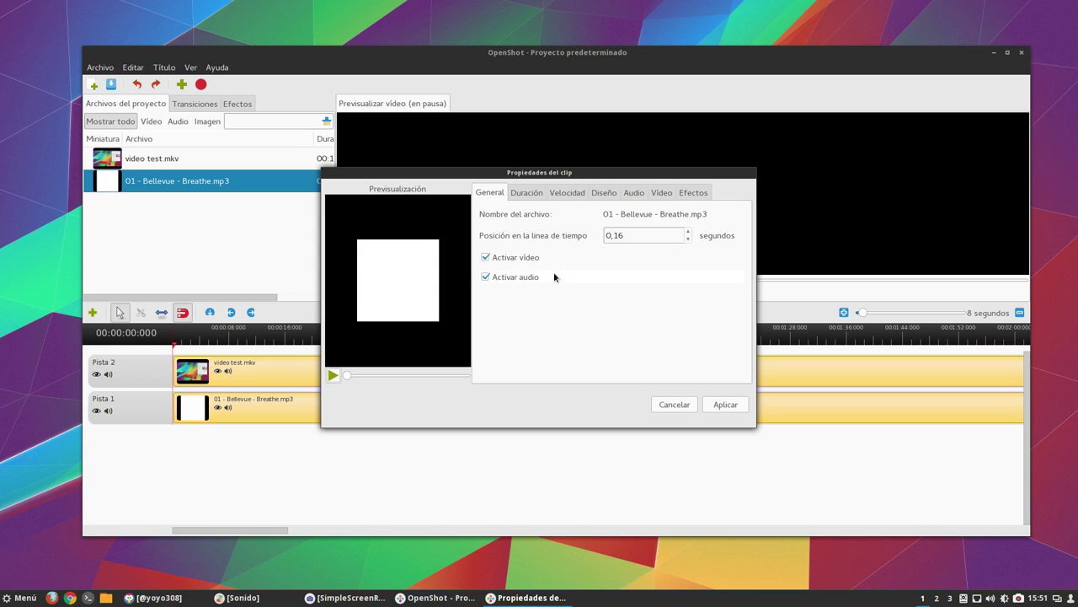
click(519, 196)
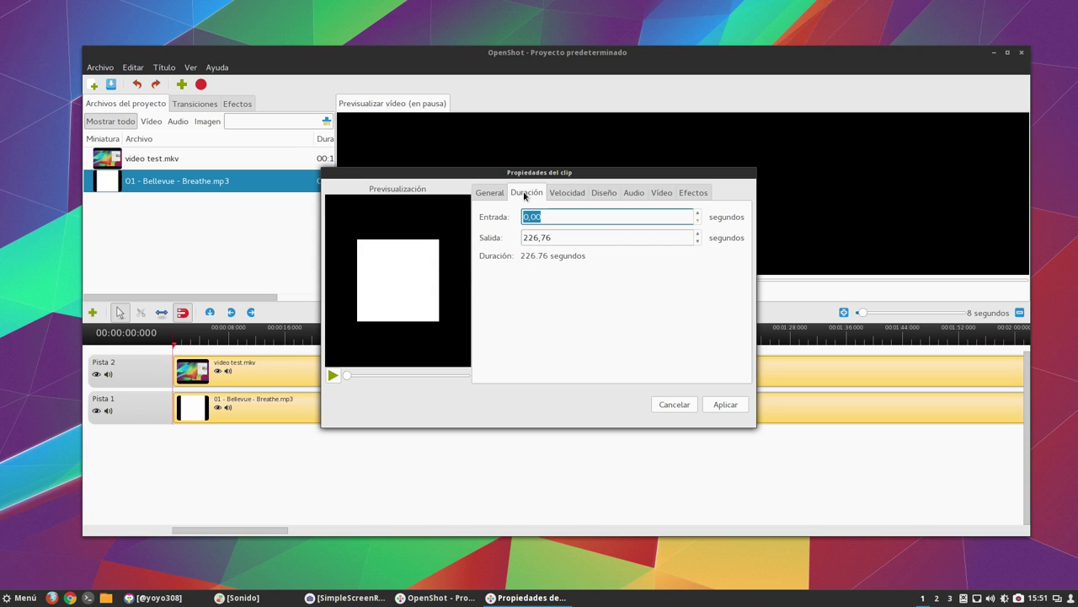
click(568, 193)
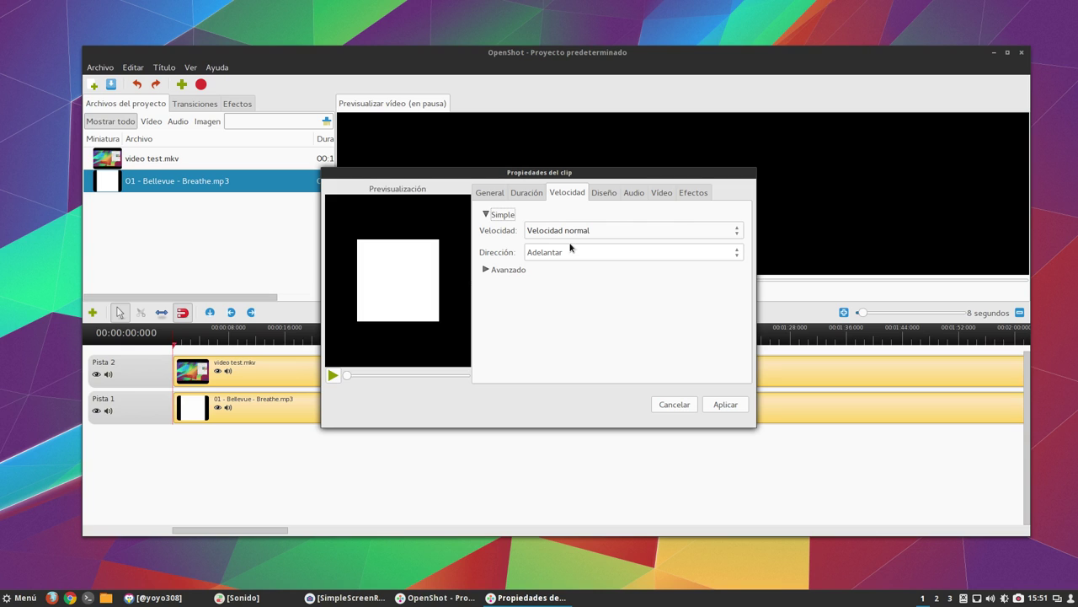
click(632, 194)
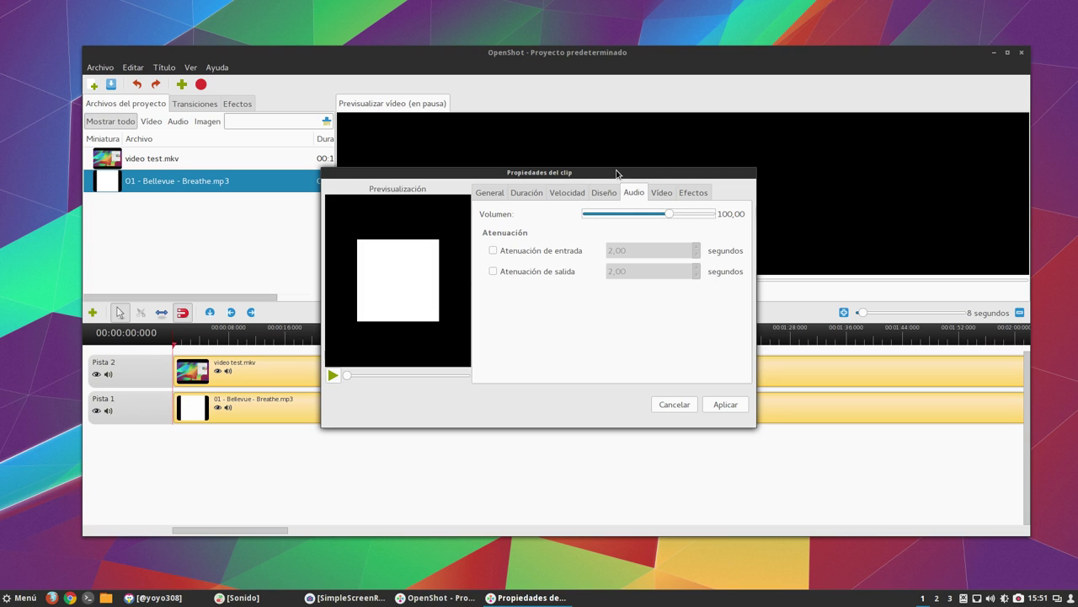
drag(607, 171, 453, 145)
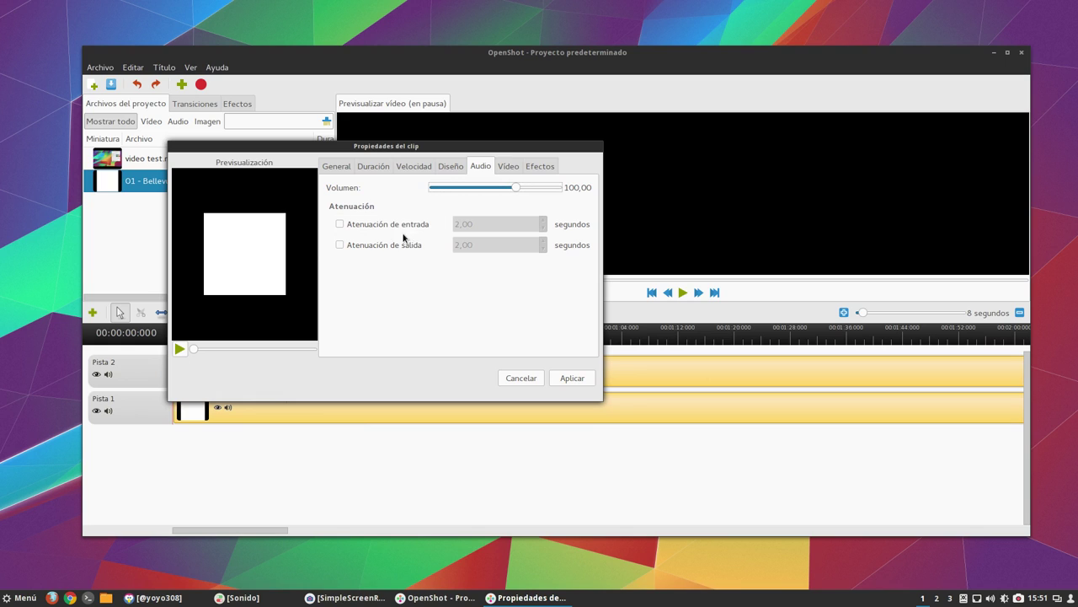
- Enable the music clip's audio fade-in and fade-out and set both to 4,00 seconds
click(357, 225)
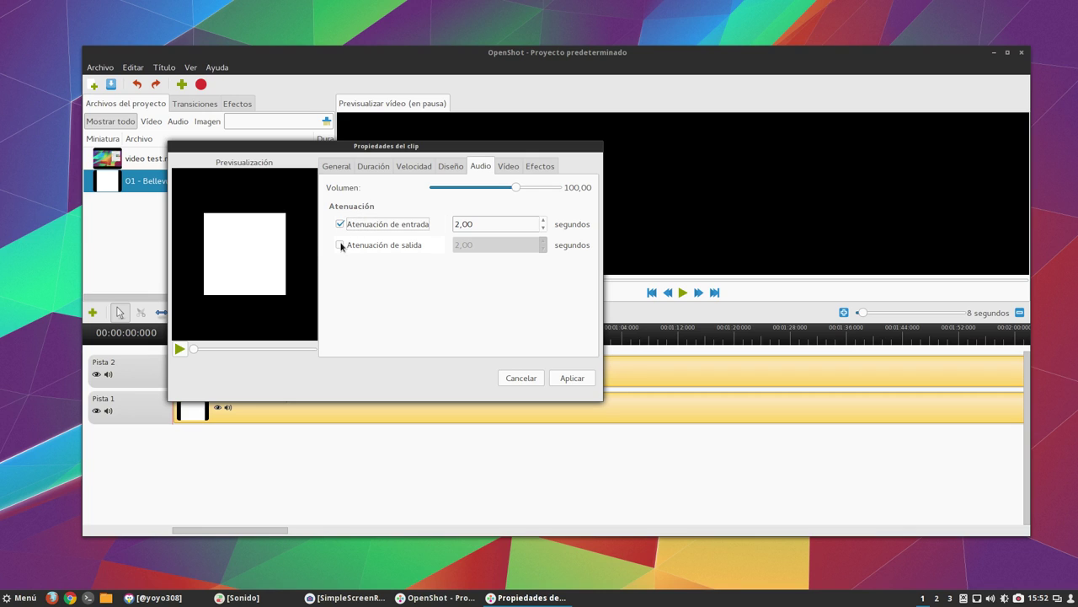
click(339, 245)
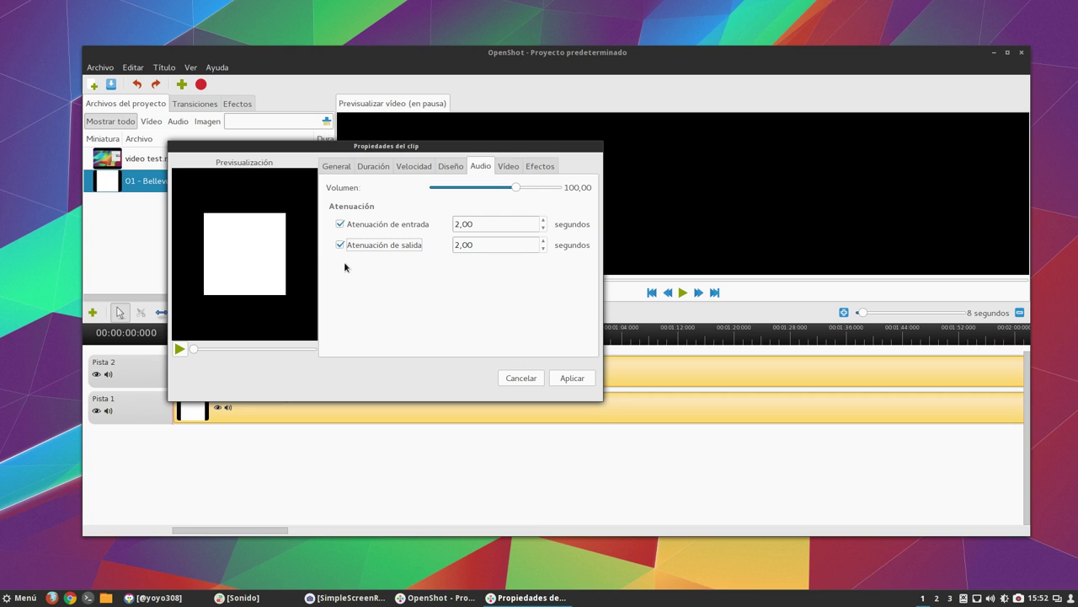
click(543, 219)
click(544, 220)
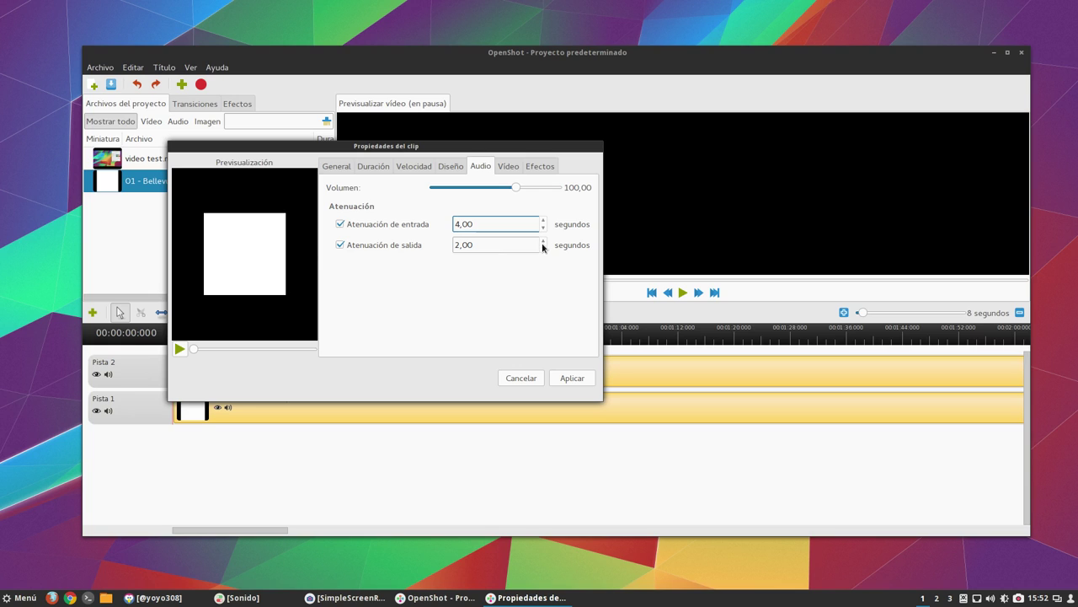
click(543, 240)
click(542, 240)
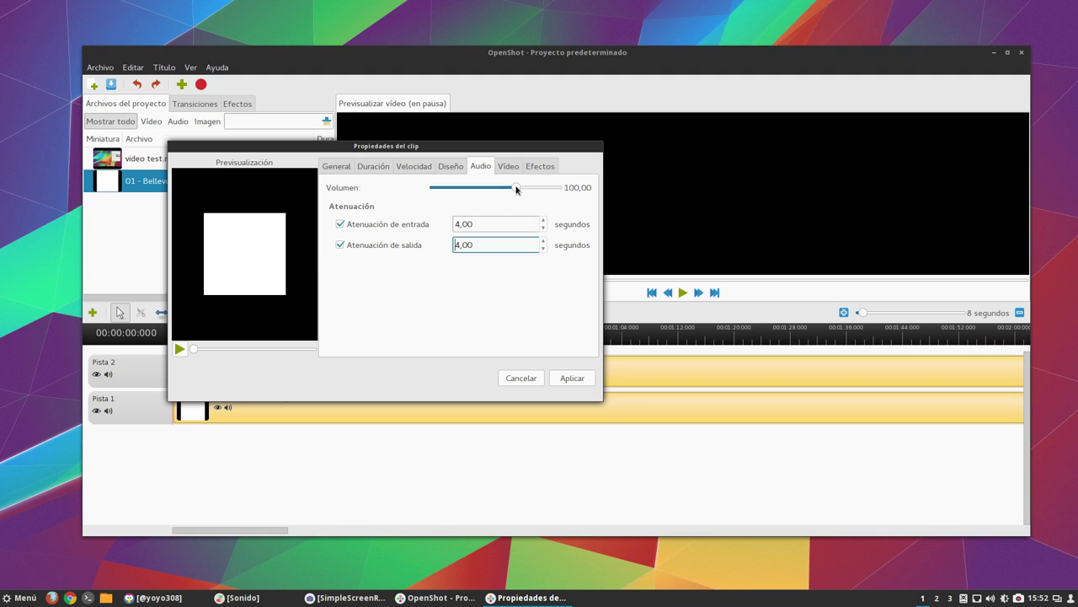
- Lower the music clip's volume to a quiet background level and apply the clip properties
drag(516, 189, 486, 192)
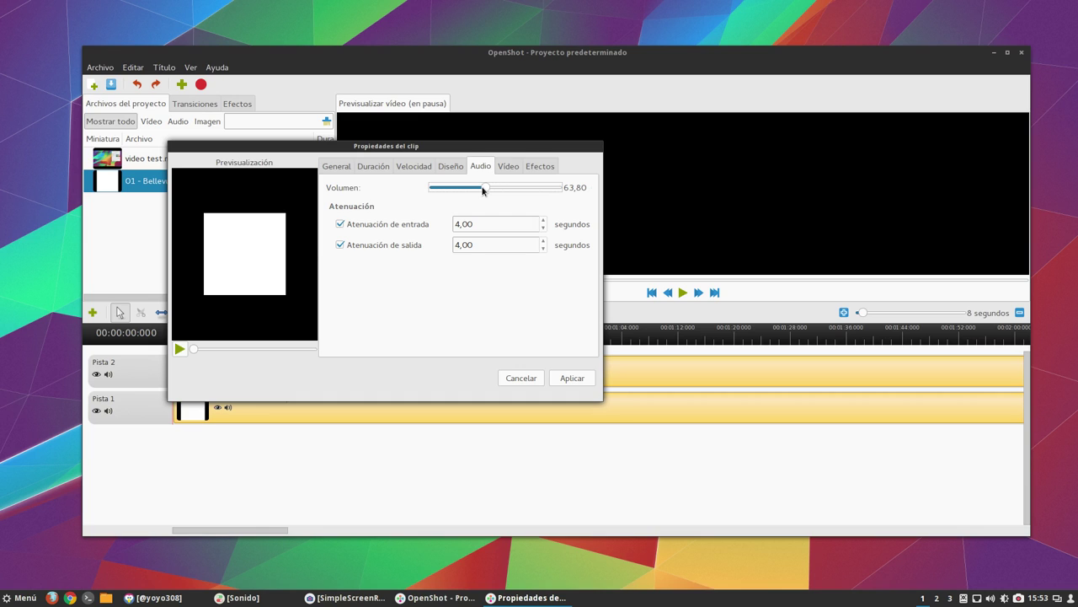
drag(486, 187, 451, 188)
drag(450, 188, 439, 190)
drag(439, 189, 440, 189)
click(567, 379)
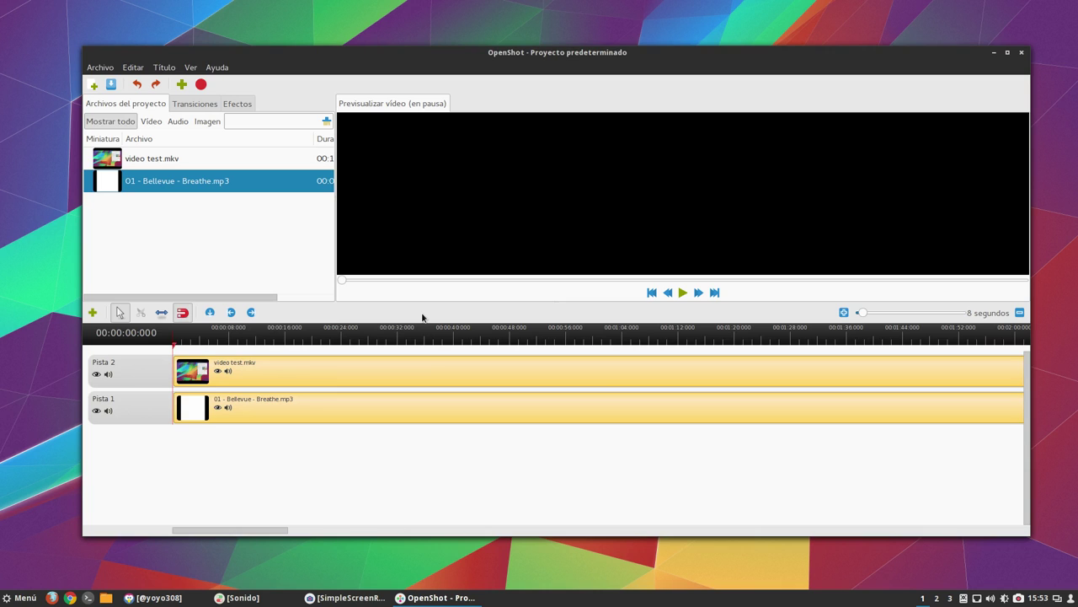
- Play the timeline from the start with pauses to check the music's fade-in and its volume against the video's audio
key(space)
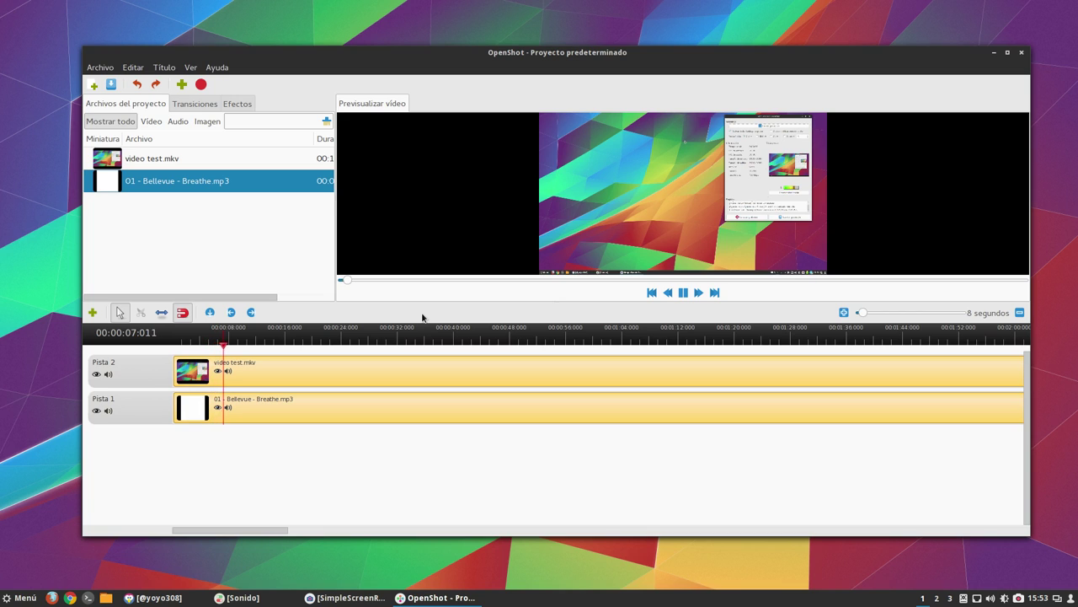
key(space)
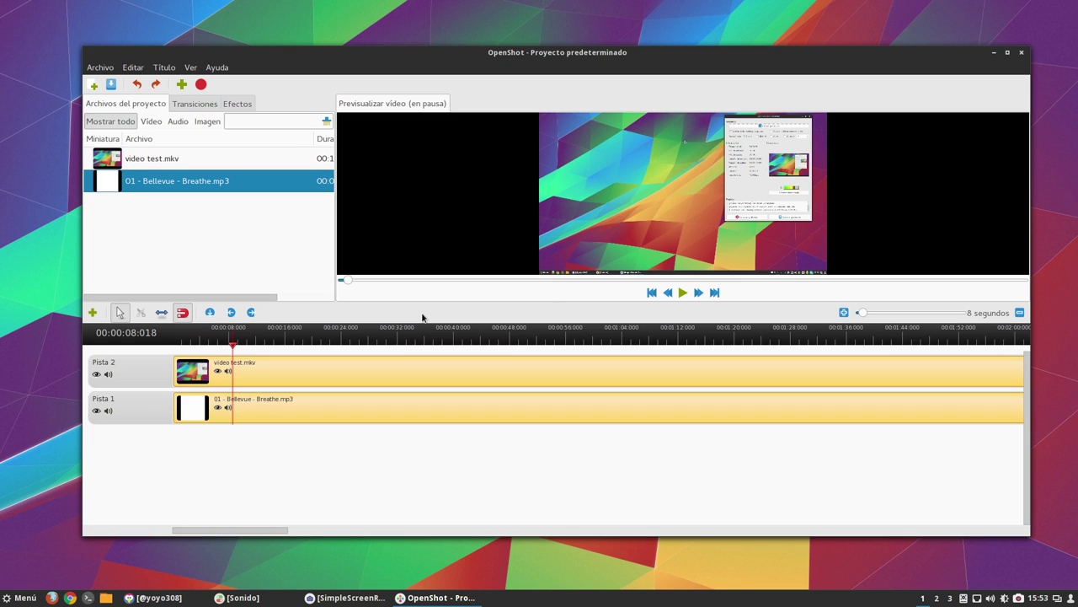
key(space)
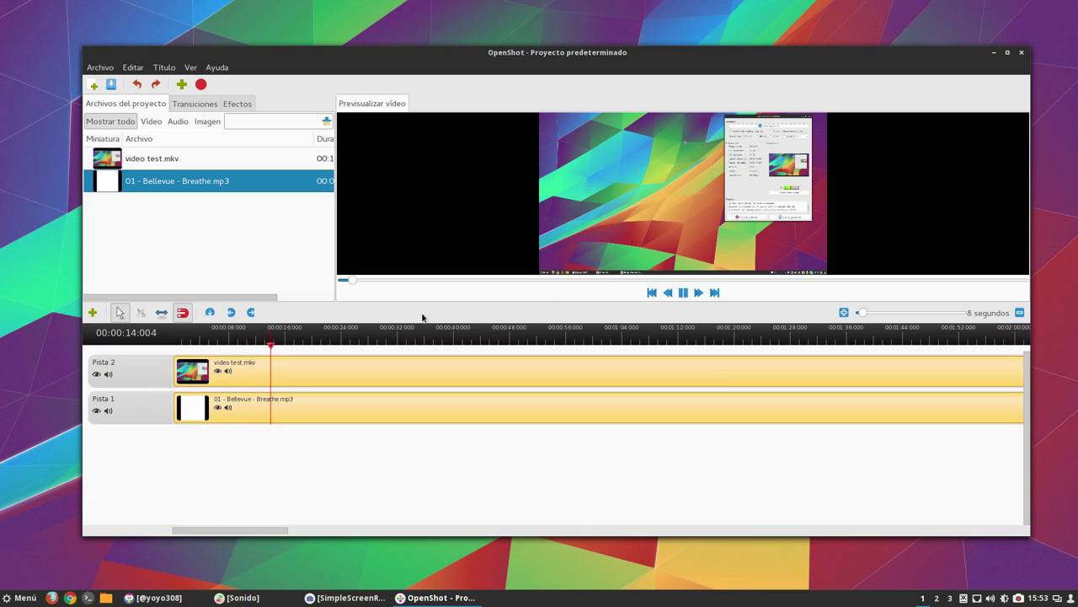
key(space)
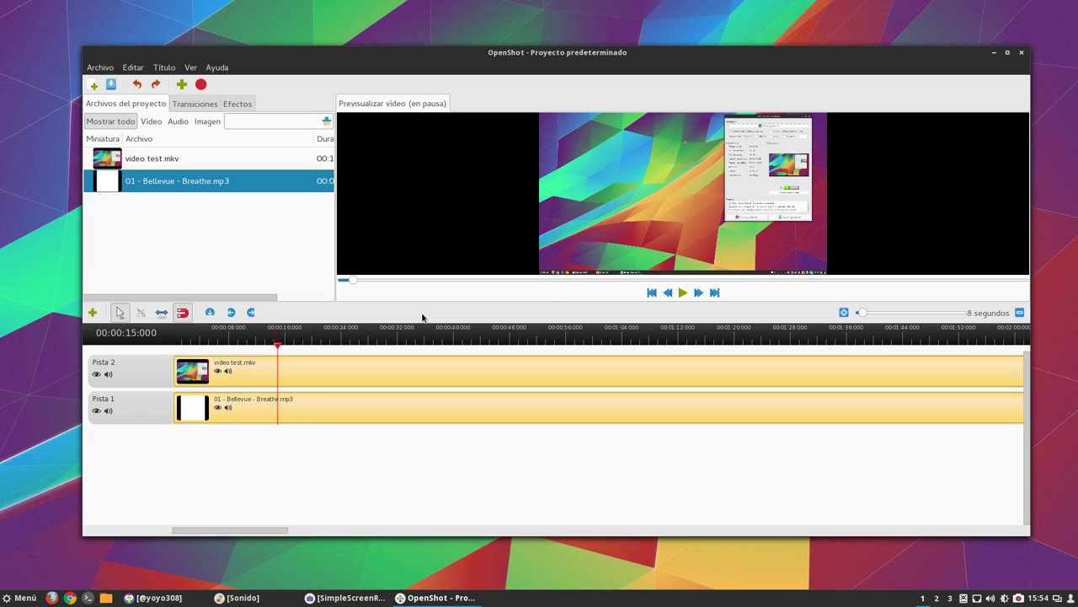
key(space)
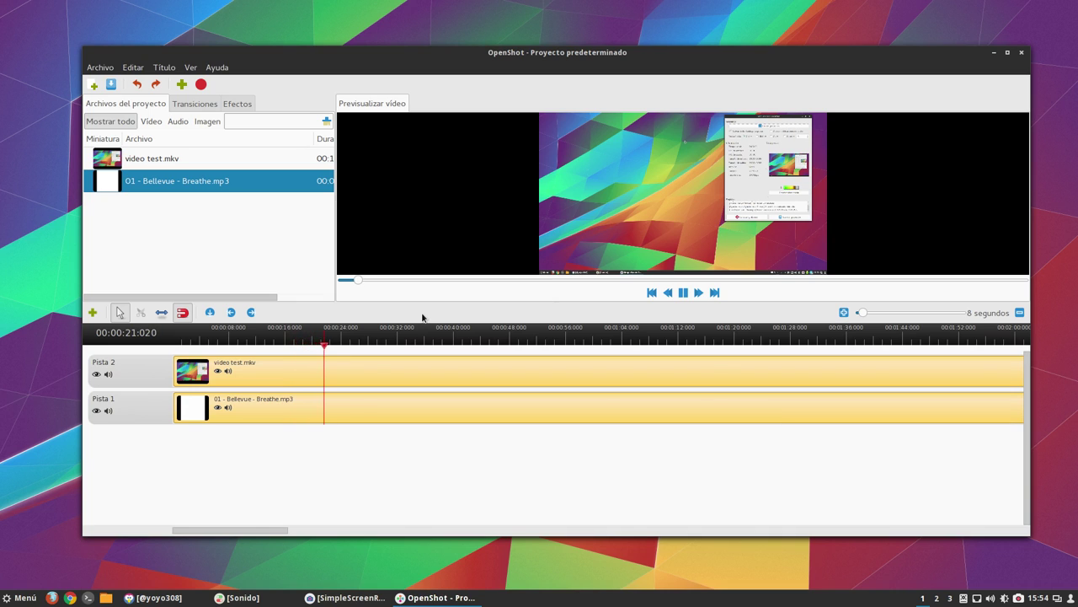
- Stop playback, reopen the music clip's properties and apply a lower volume of 5,43
key(space)
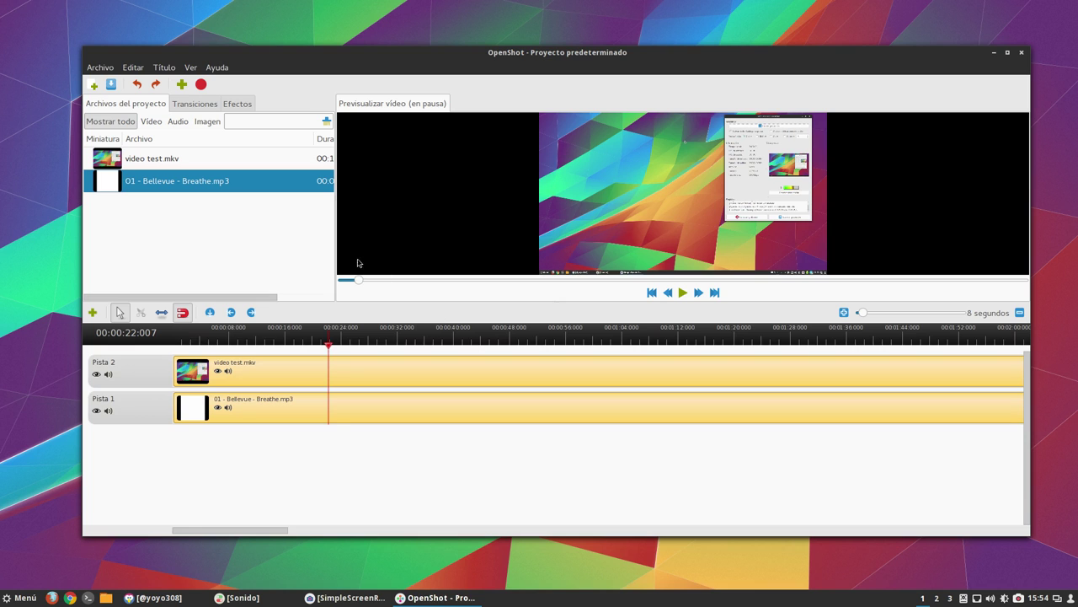
right_click(333, 410)
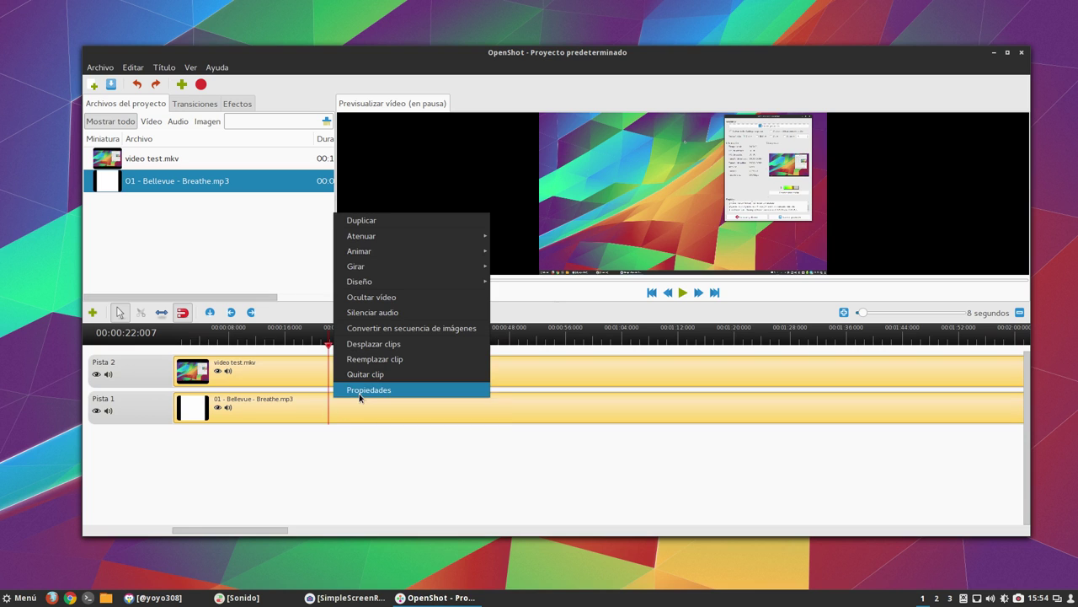
click(358, 389)
click(633, 196)
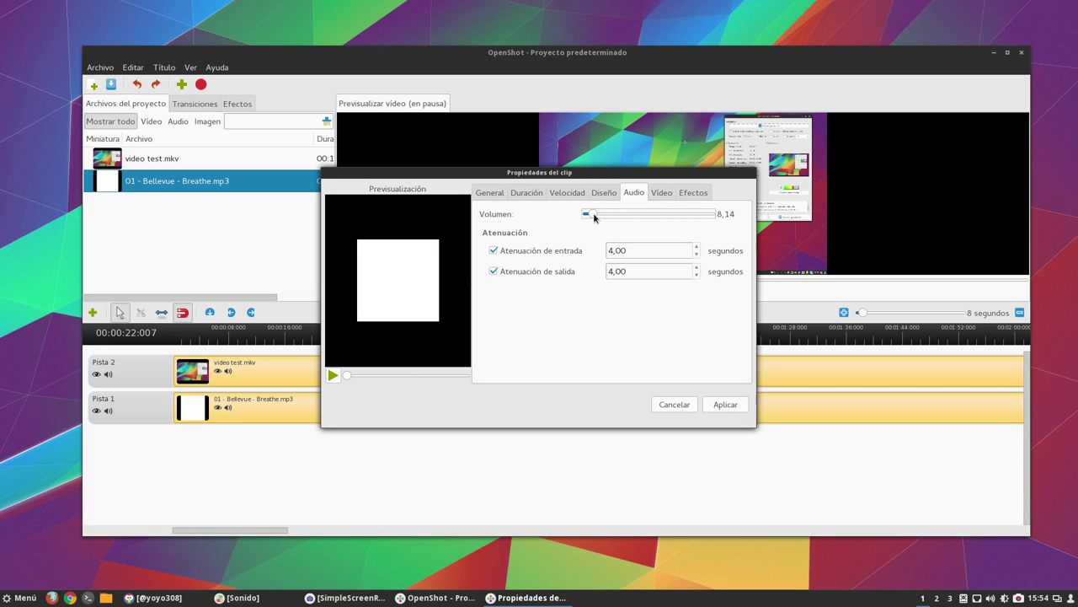
drag(594, 218, 593, 218)
click(726, 405)
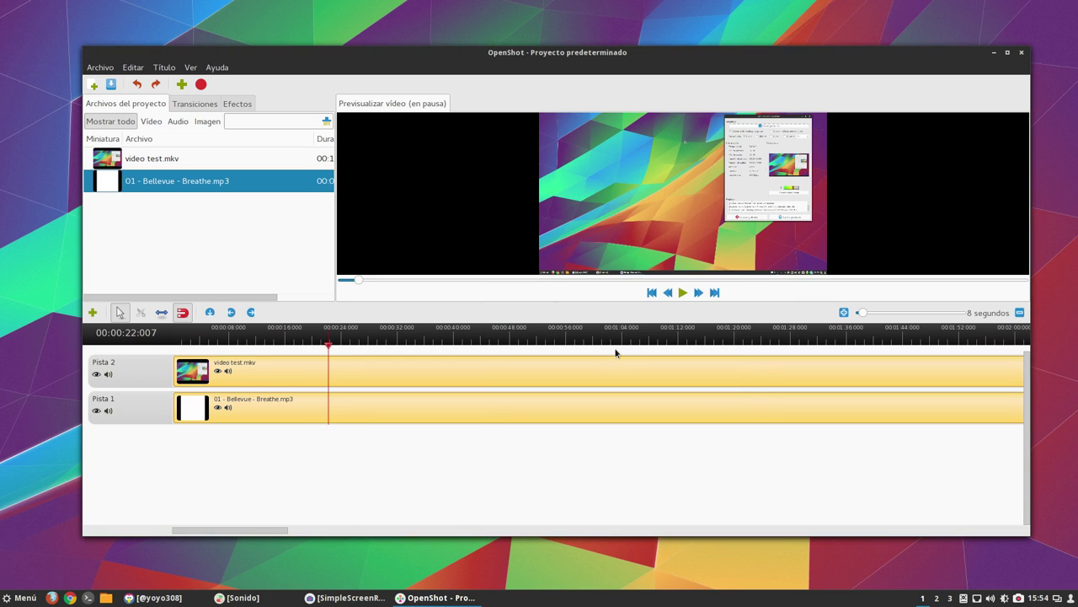
- Play the timeline from the start and from about 00:00:28 to check the music's volume against the video's audio
key(Home)
key(space)
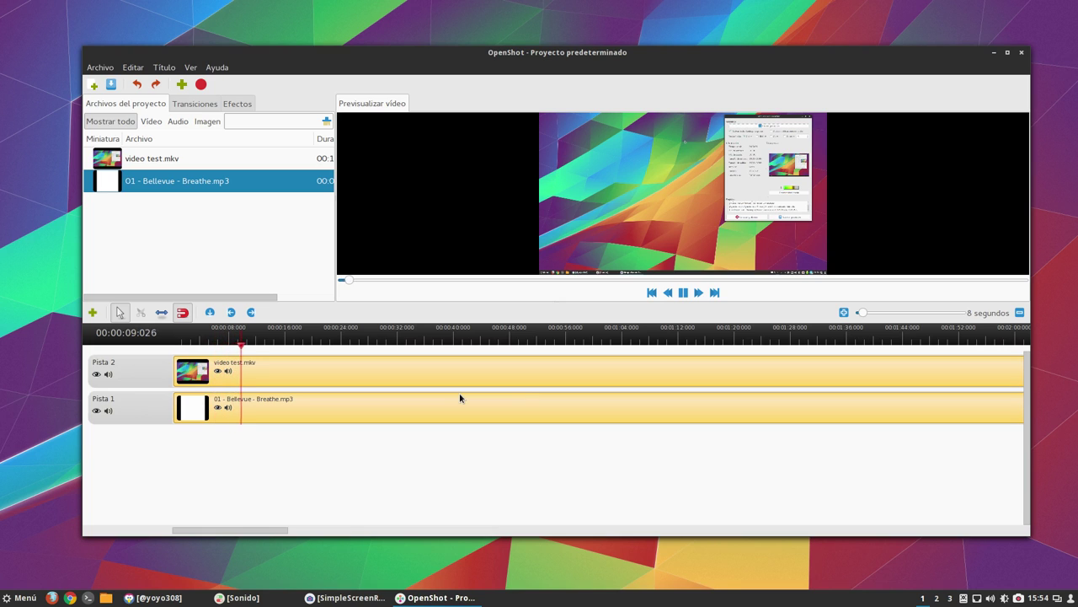
click(370, 342)
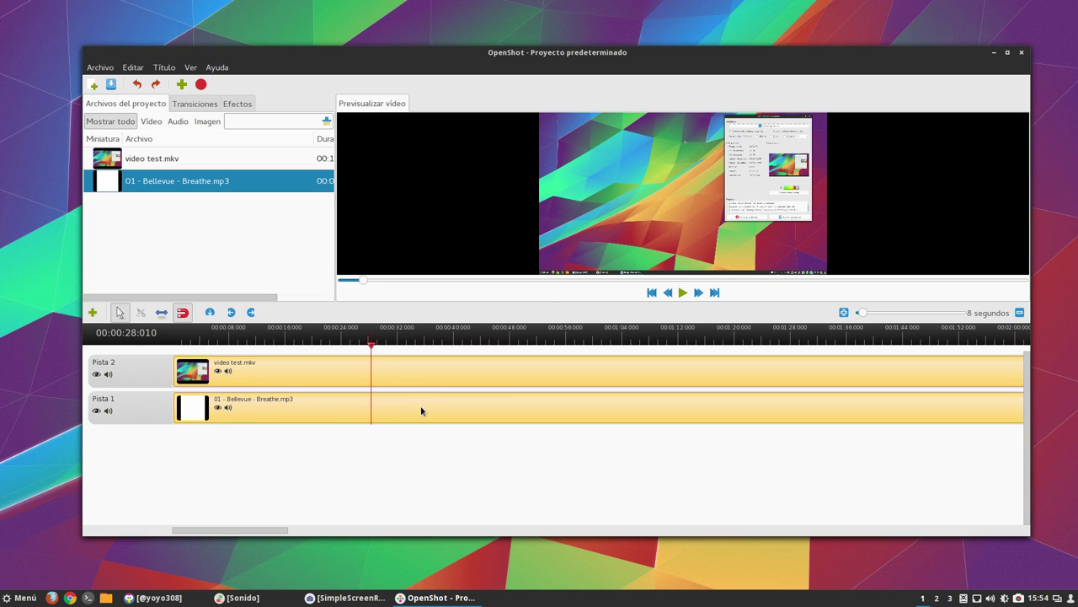
key(space)
key(space)
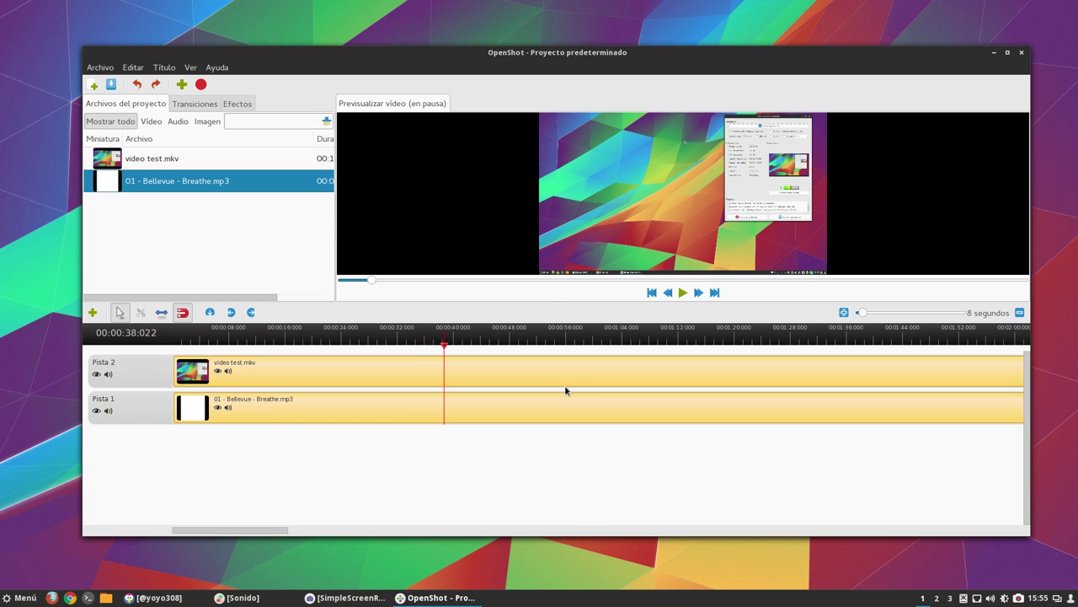
- Set the volume of the music clip on Pista 1 to 4,07 and apply the clip properties
right_click(553, 402)
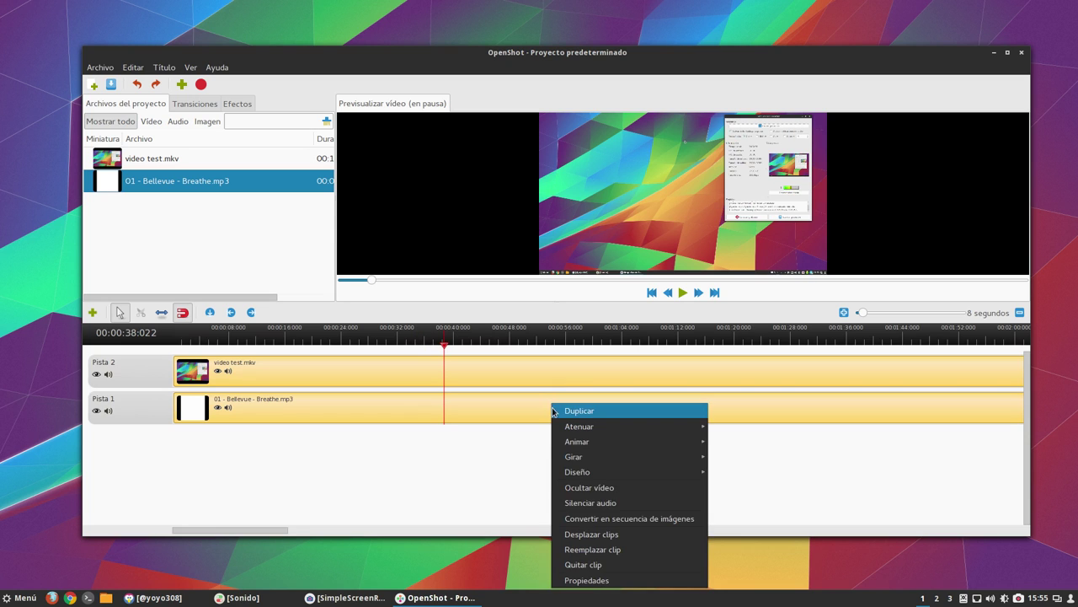
click(592, 580)
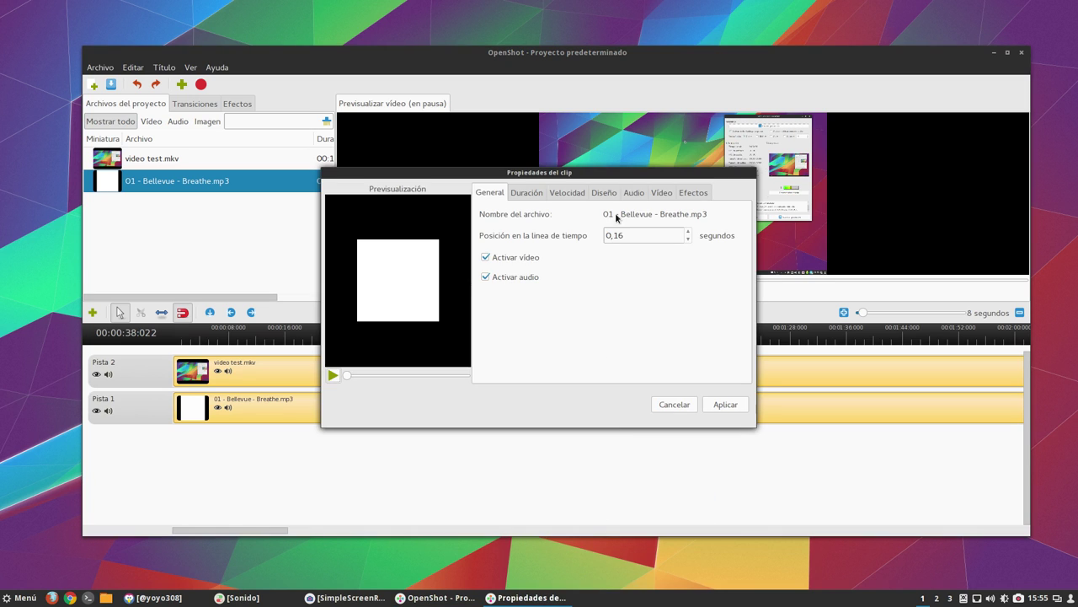
click(633, 192)
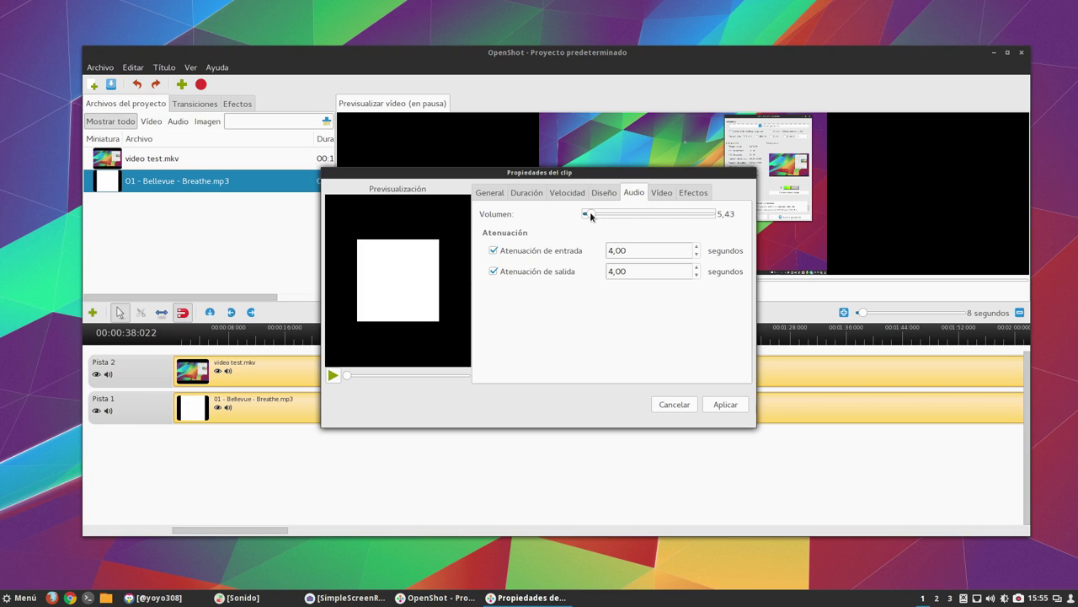
drag(591, 215, 590, 216)
drag(589, 216, 591, 215)
drag(590, 217, 590, 217)
click(723, 406)
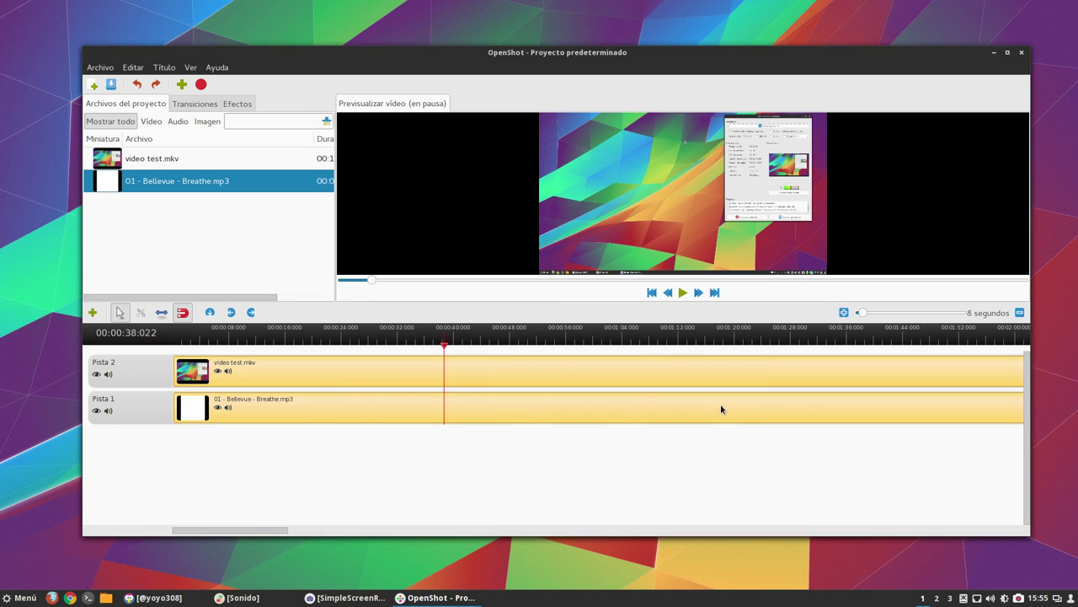
- Play the timeline from about 00:00:41 and from 00:02:01 to listen to the music level
click(459, 341)
key(space)
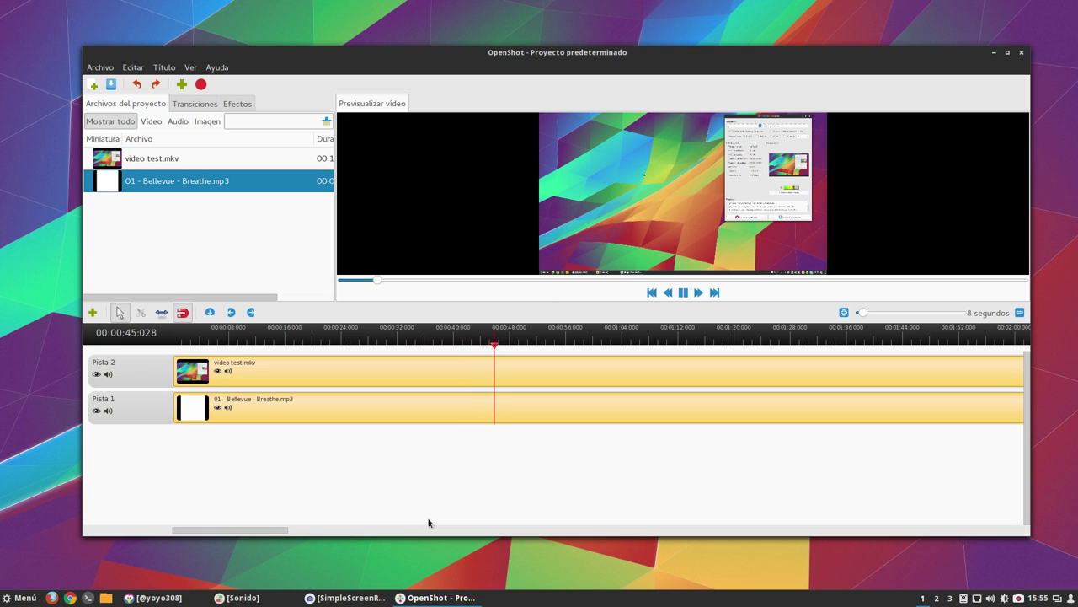
key(space)
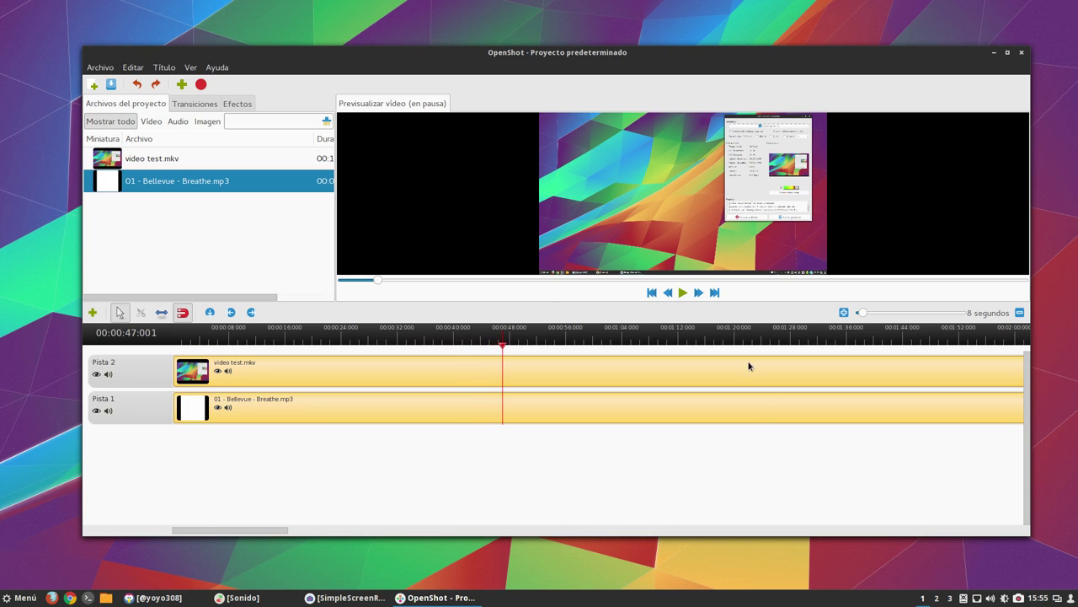
drag(257, 531, 305, 530)
click(671, 342)
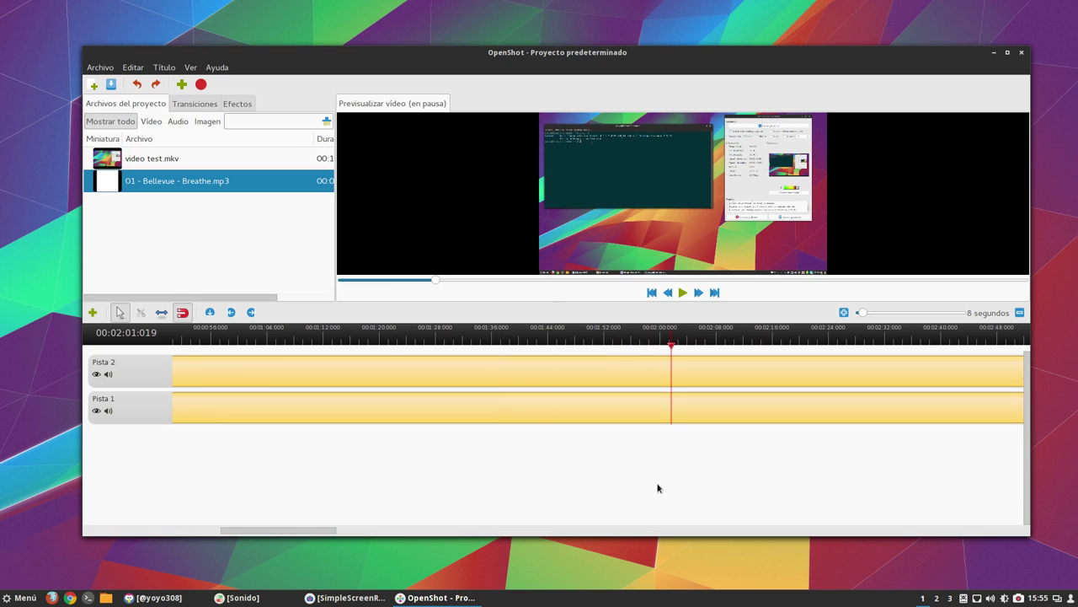
key(space)
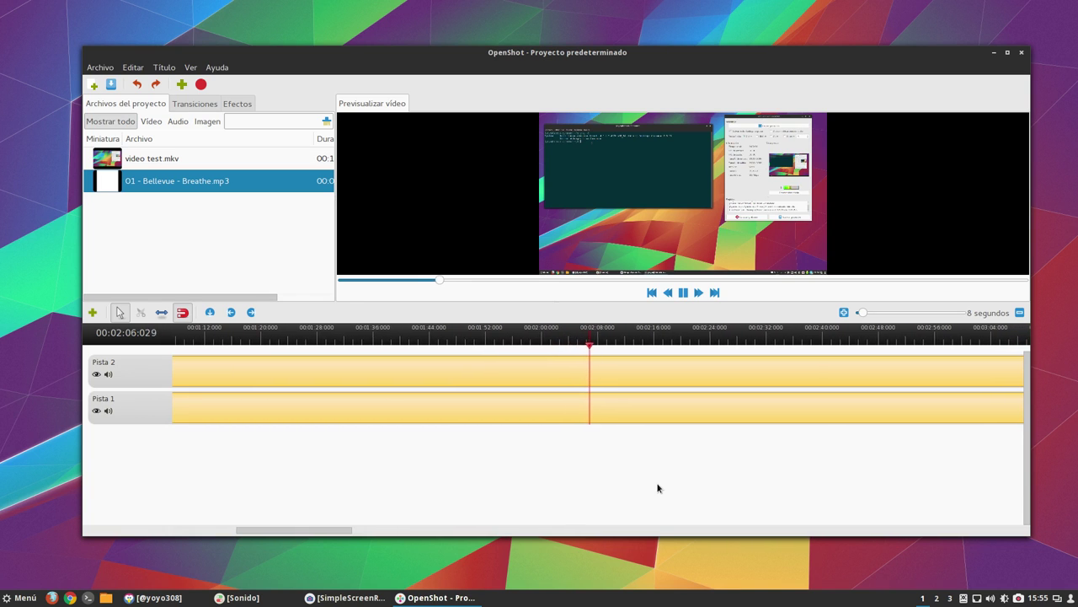
key(space)
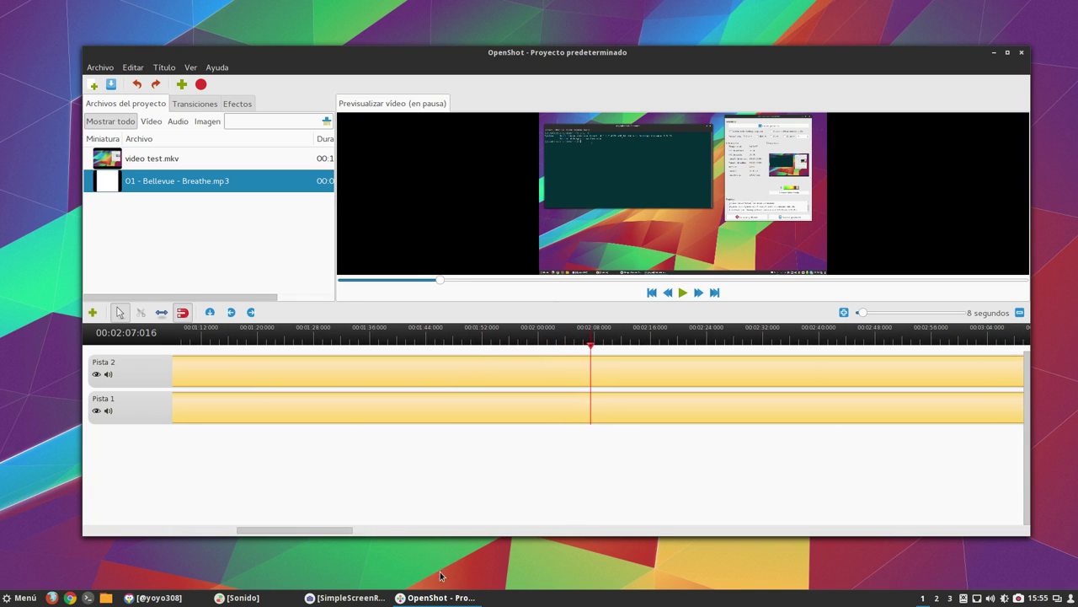
- Set the volume of the music clip on Pista 1 to 3,39 and apply the clip properties
right_click(355, 407)
click(398, 581)
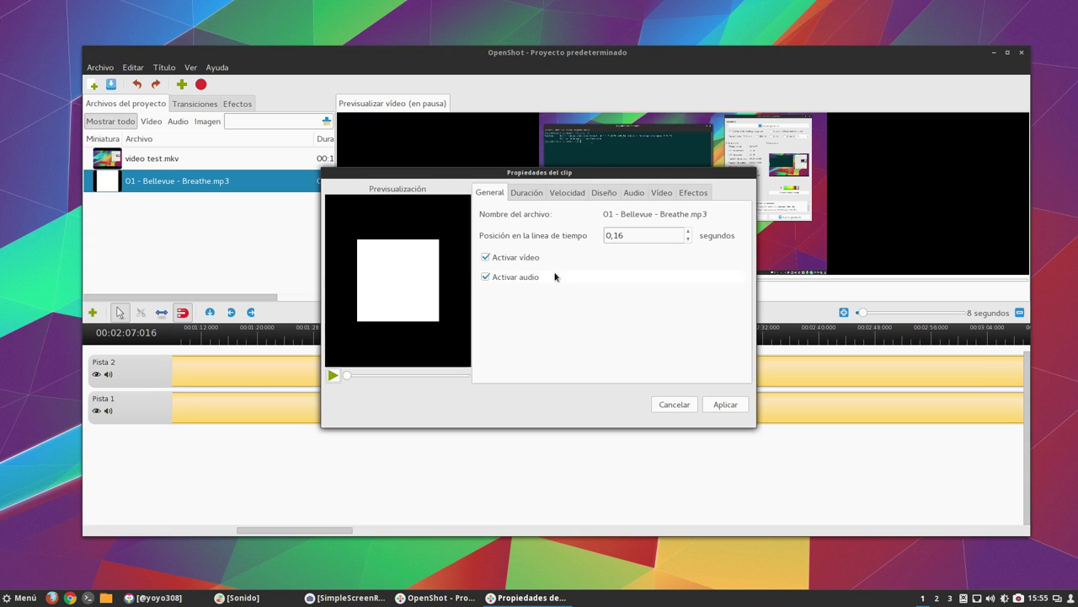
click(631, 194)
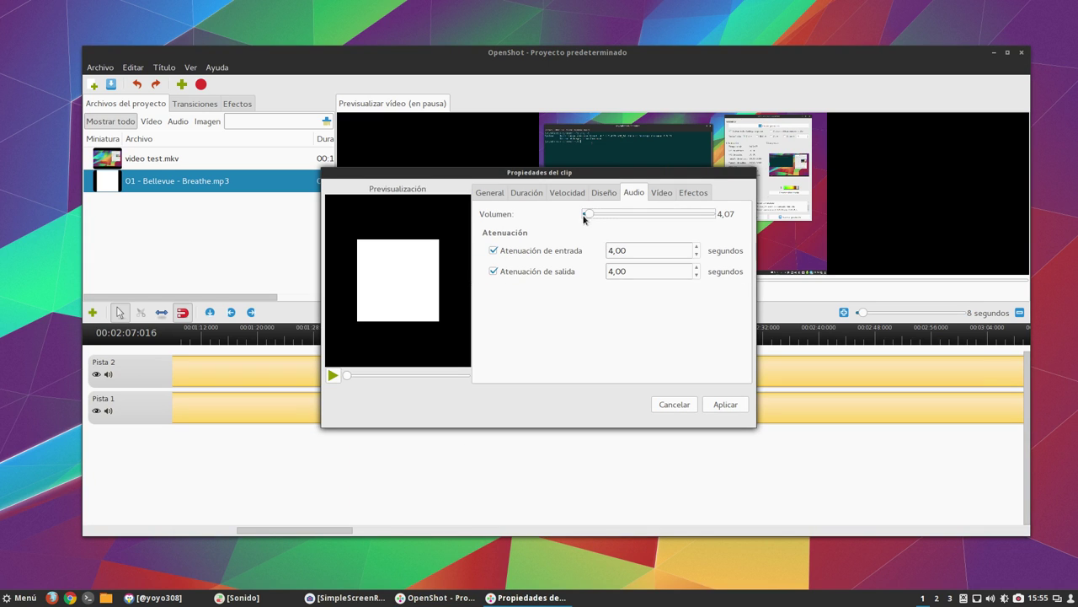
drag(587, 217, 582, 217)
drag(585, 216, 587, 217)
click(722, 405)
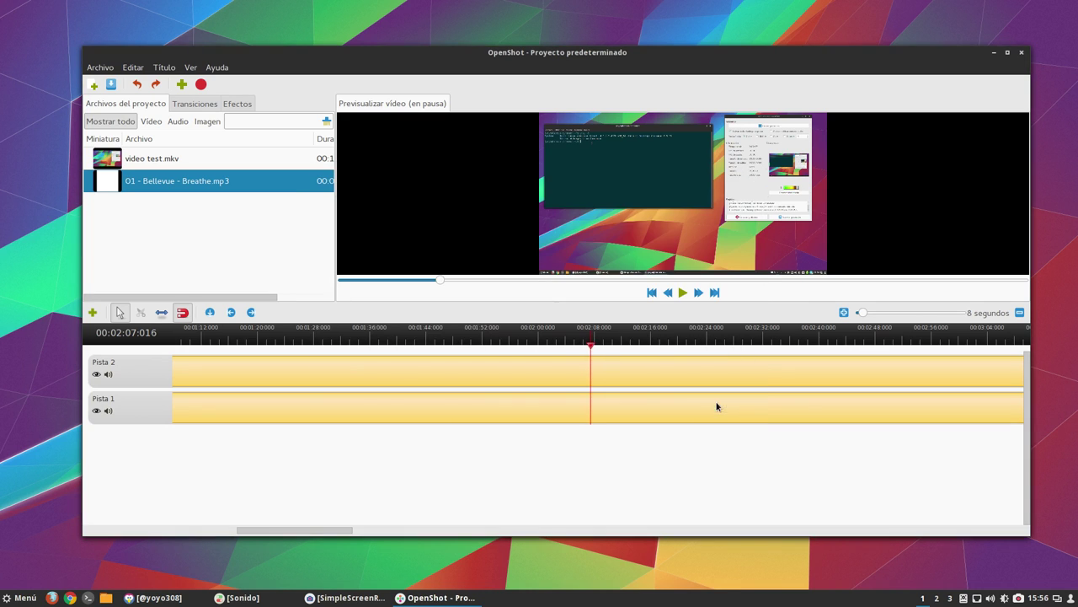
- Play the timeline from about 00:02:10 to check the music's new background volume
click(605, 338)
key(space)
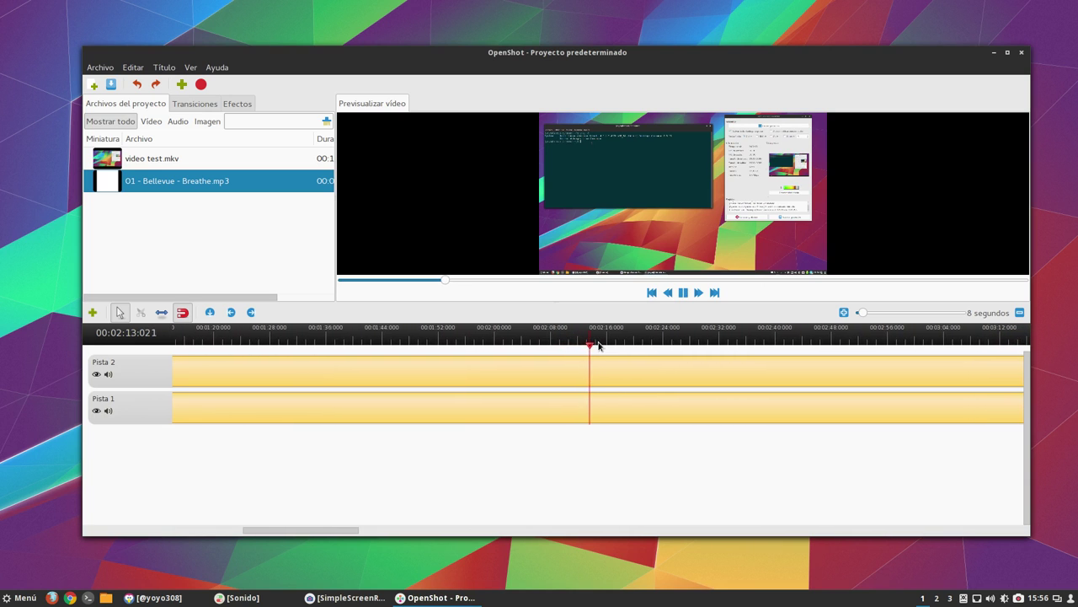
key(space)
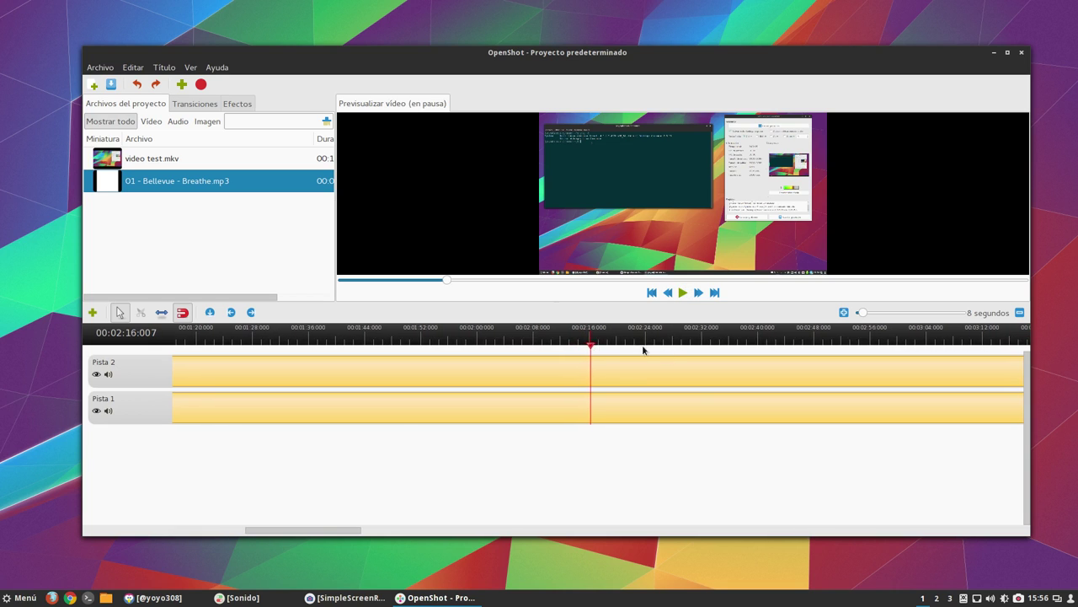
- Play the timeline near the music clip's end at about 00:03:36 and again from about 00:02:45 to compare the audio
drag(339, 529, 419, 529)
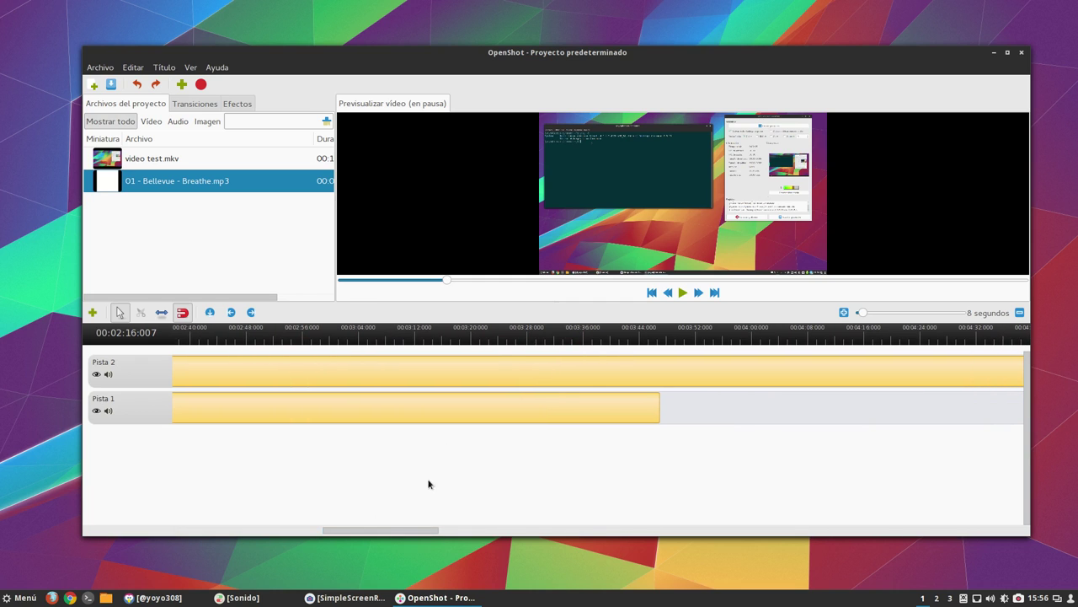
click(583, 346)
key(space)
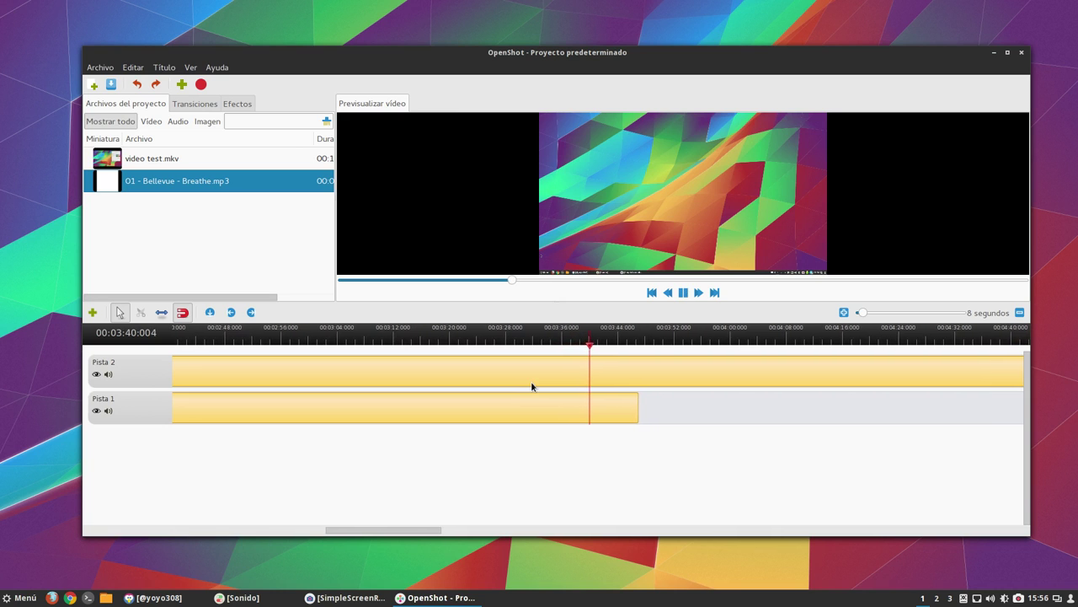
key(space)
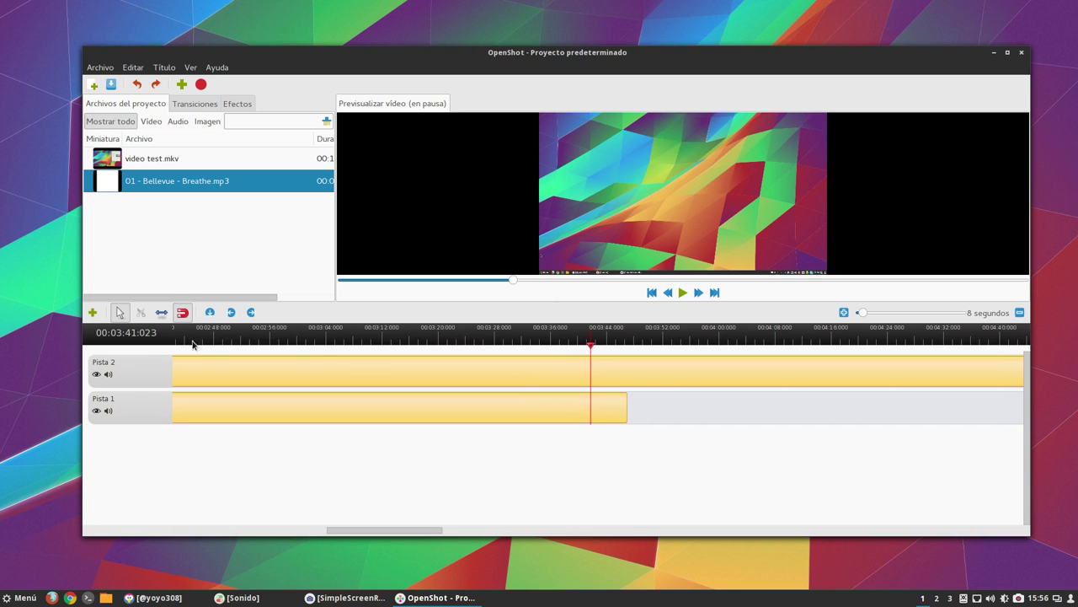
click(193, 341)
key(space)
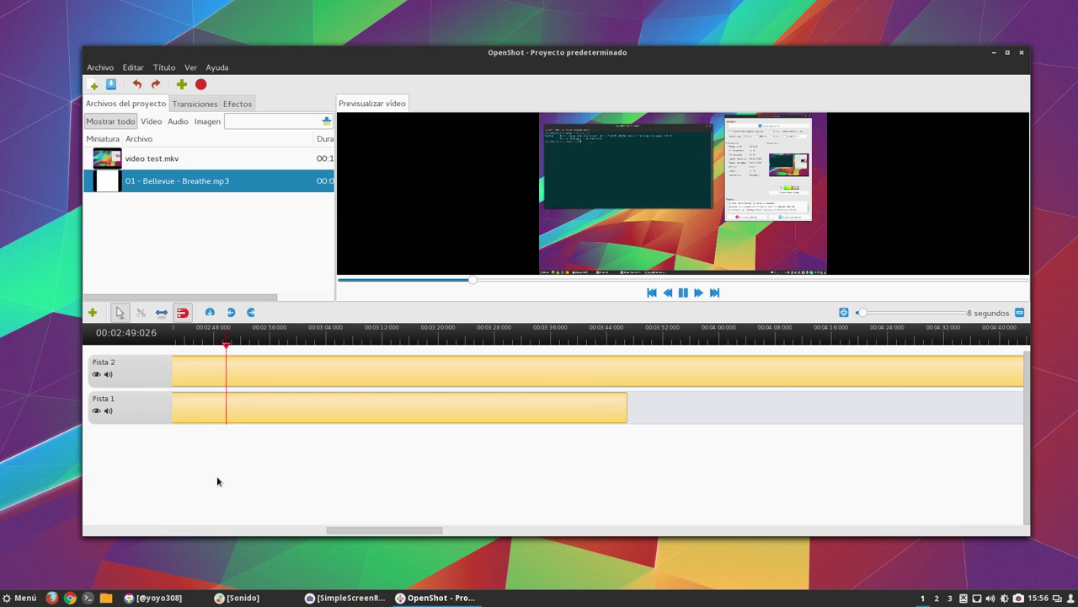
key(space)
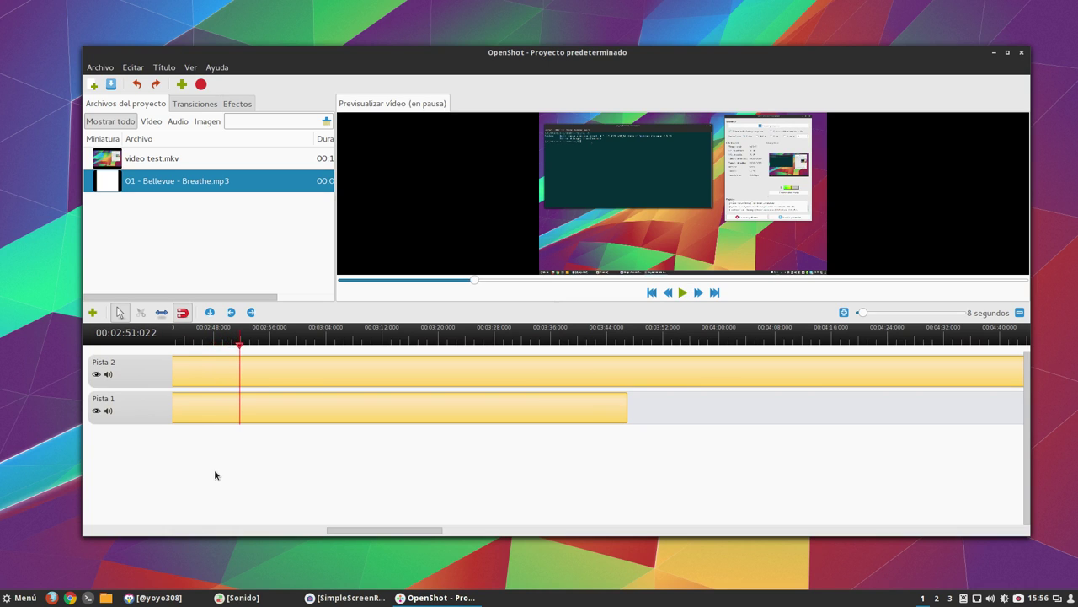
- Review the volume and fade settings in the music clip's audio properties and leave them without applying changes
drag(210, 529, 126, 517)
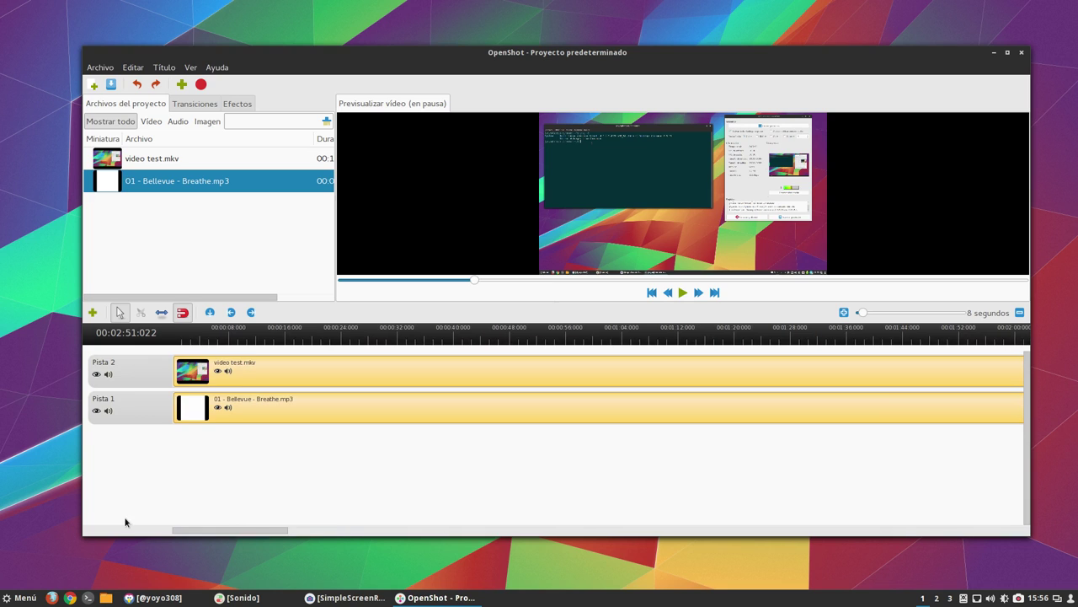
right_click(400, 404)
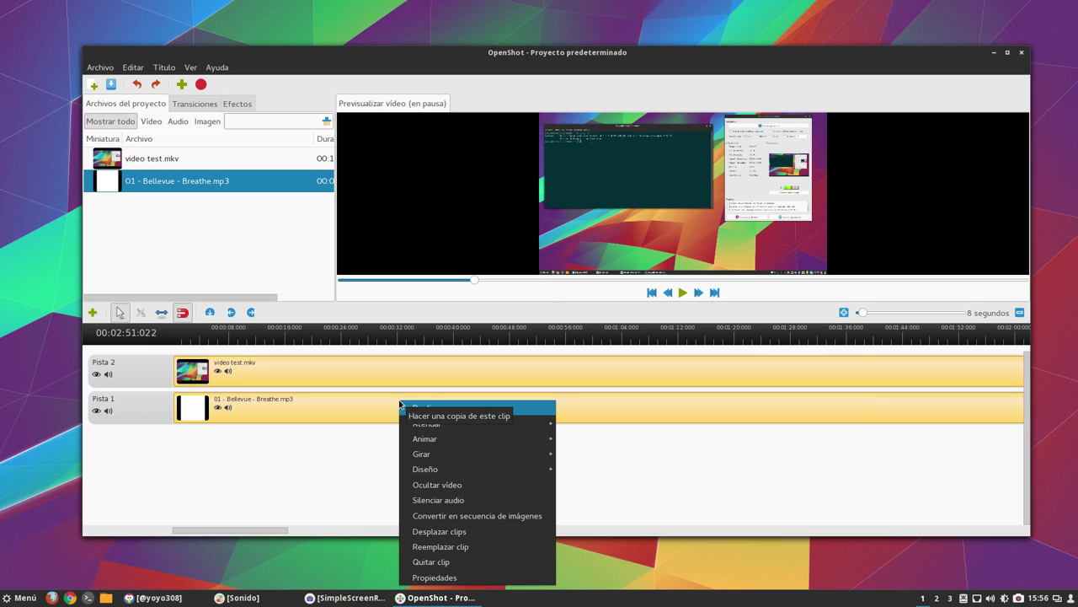
click(445, 578)
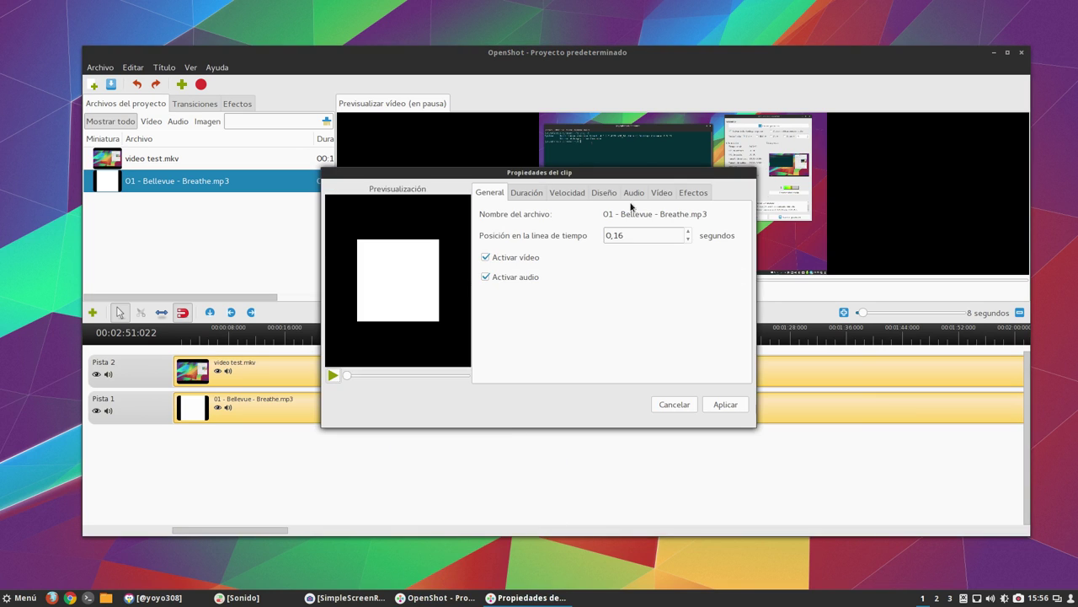
click(635, 193)
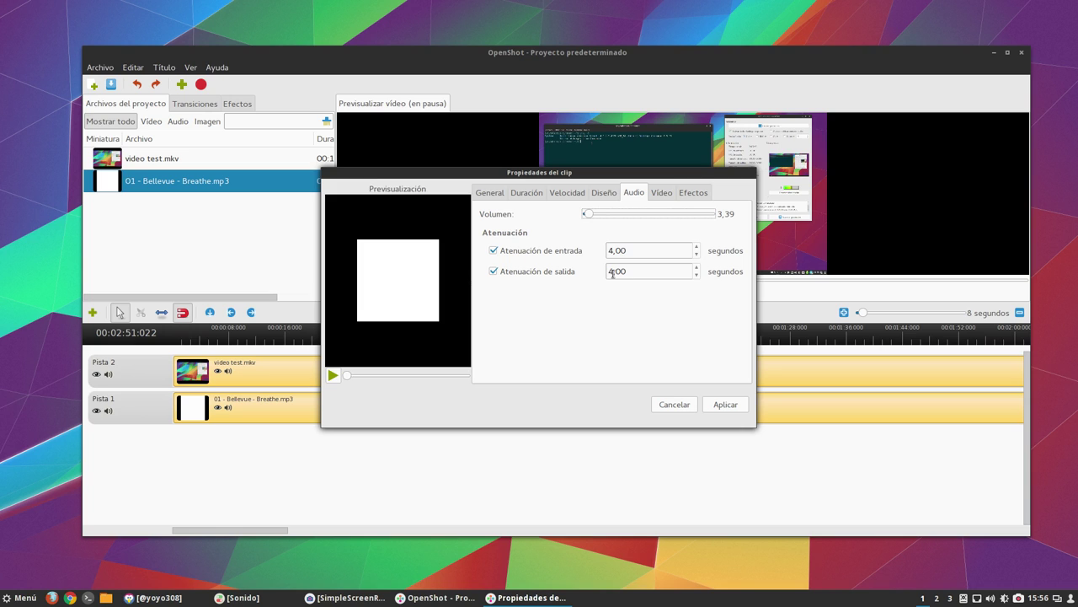
click(678, 405)
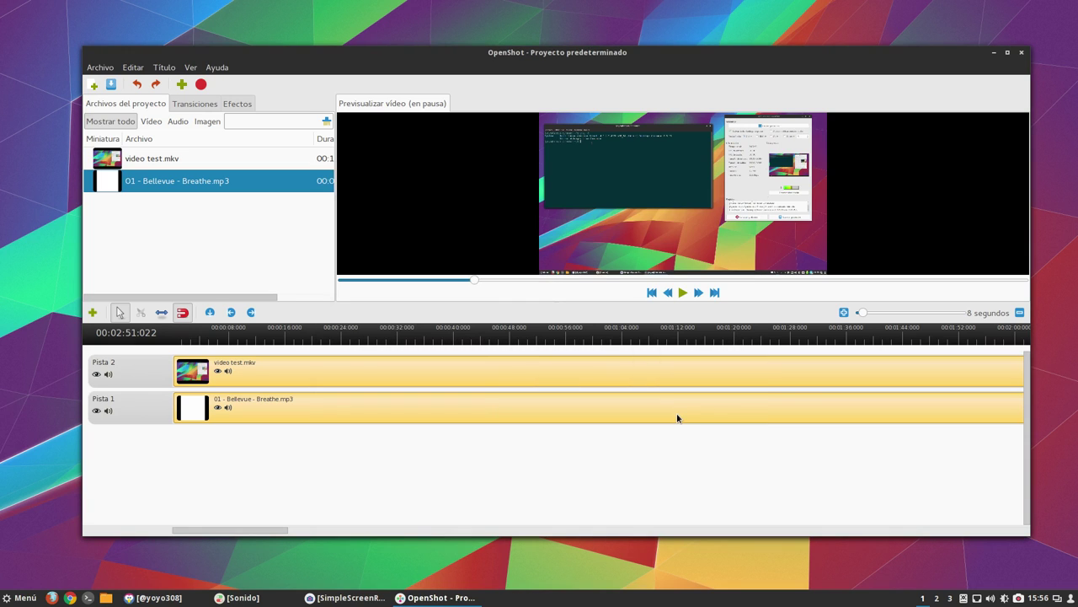
- Check the end of the music clip on the timeline and open the video export settings for the project
drag(268, 530, 456, 530)
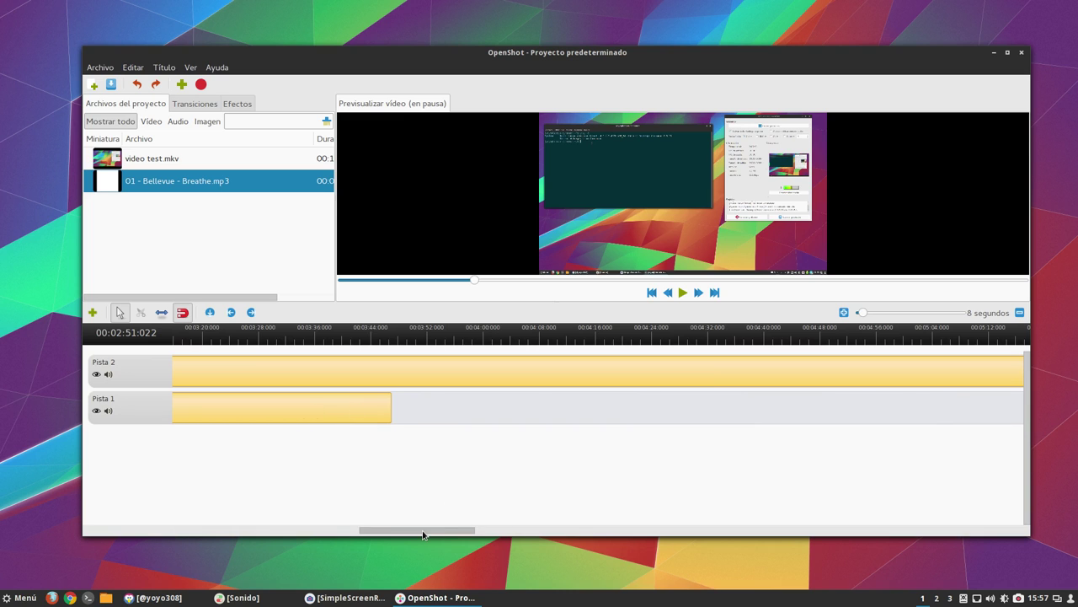
drag(423, 533, 144, 530)
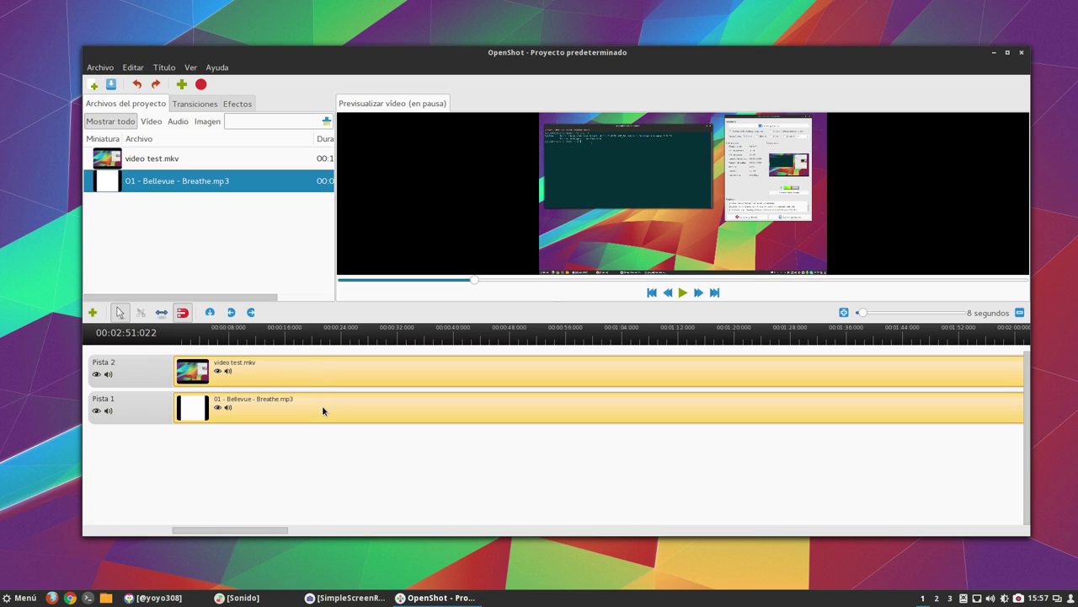
click(101, 67)
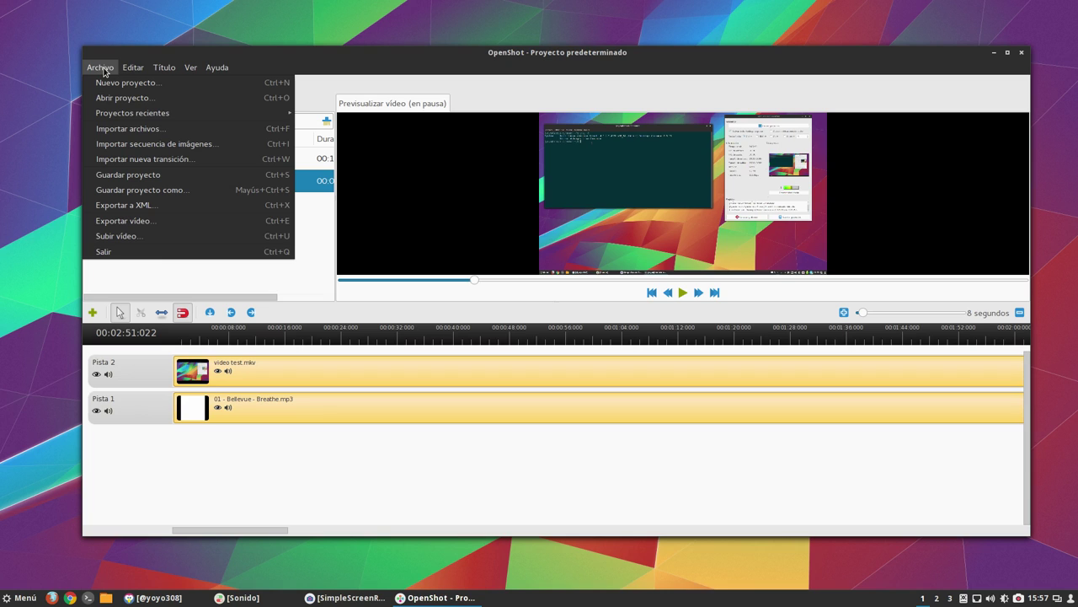
click(148, 222)
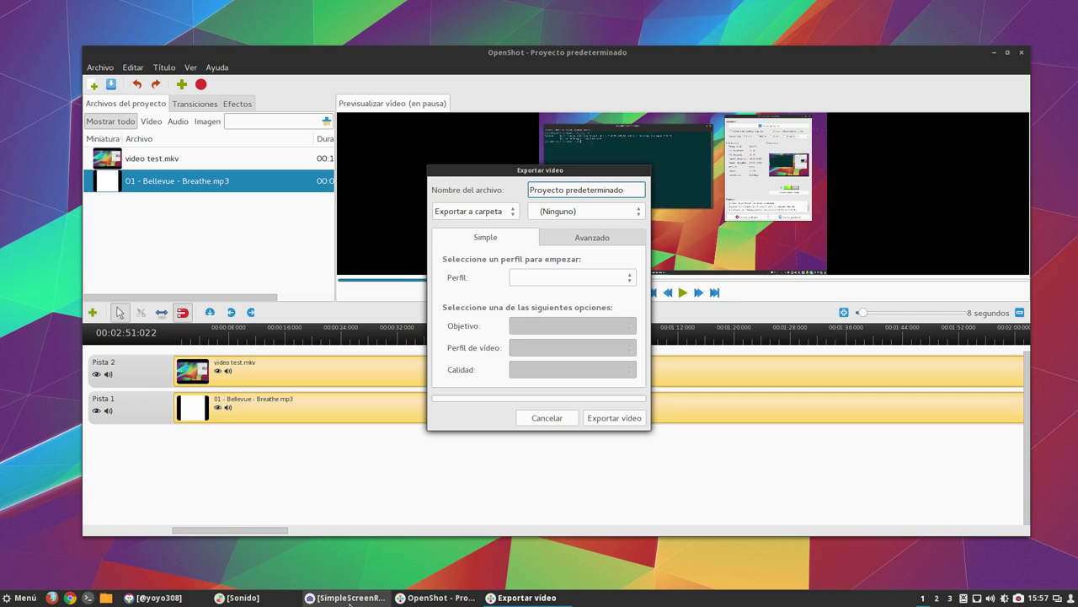
click(352, 600)
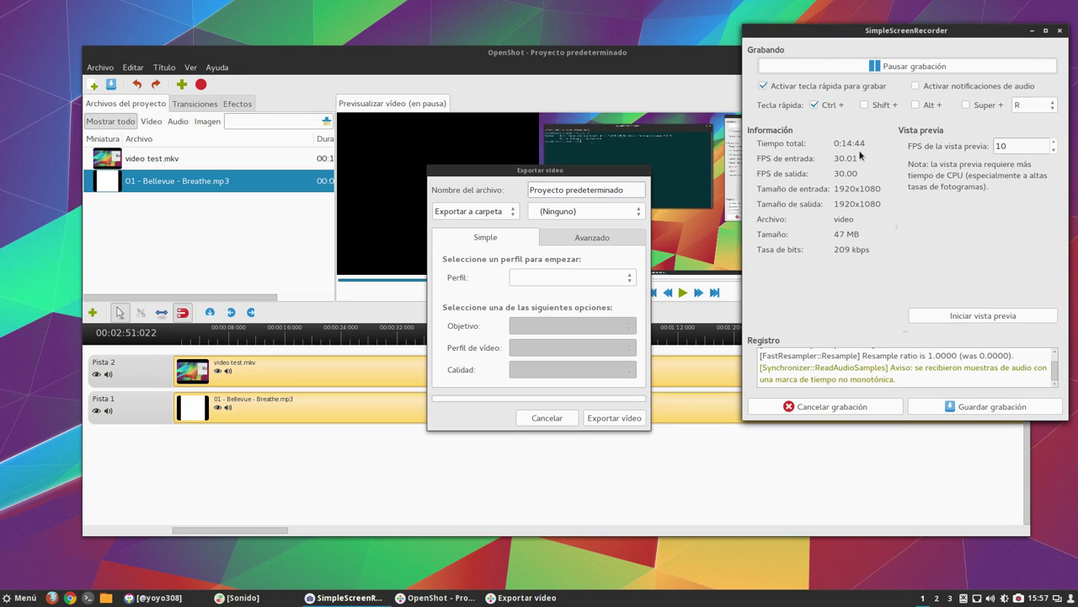
click(1034, 33)
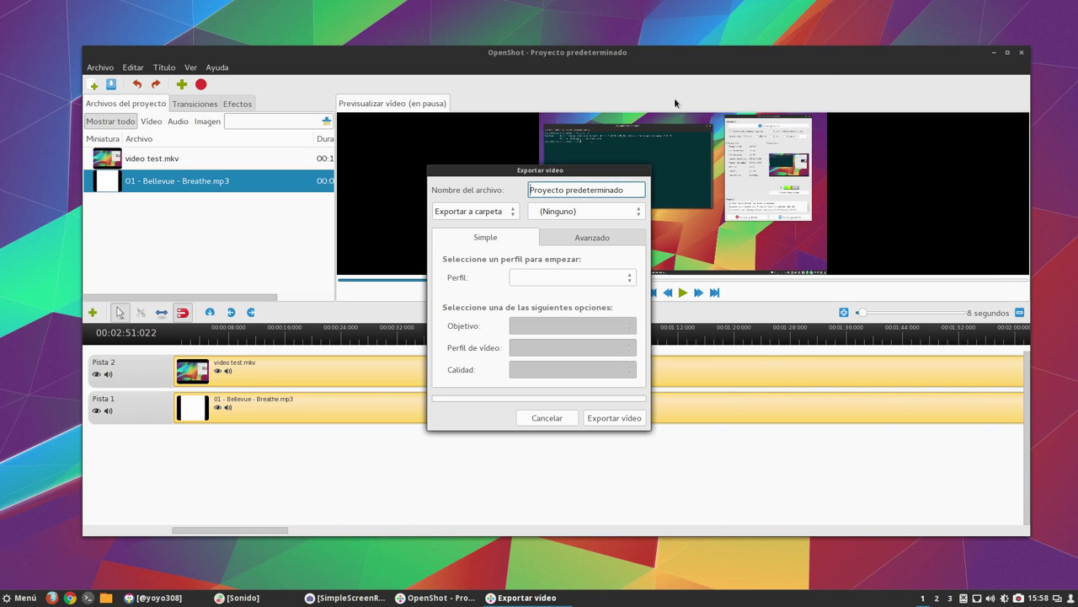
drag(530, 175, 306, 177)
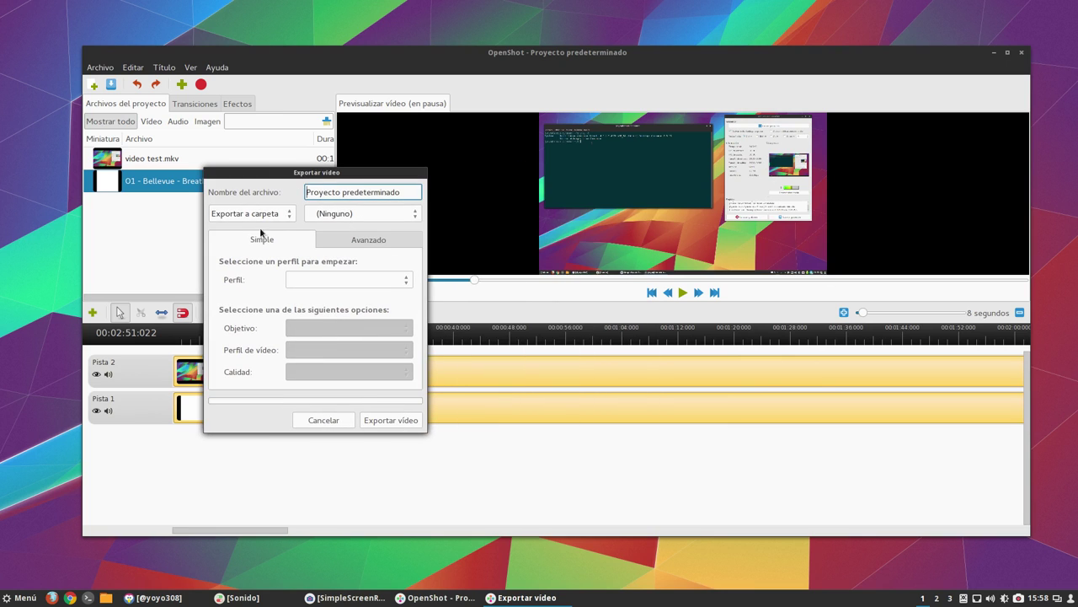
- Set the video to export to a folder, choosing Vídeos as the destination
click(217, 216)
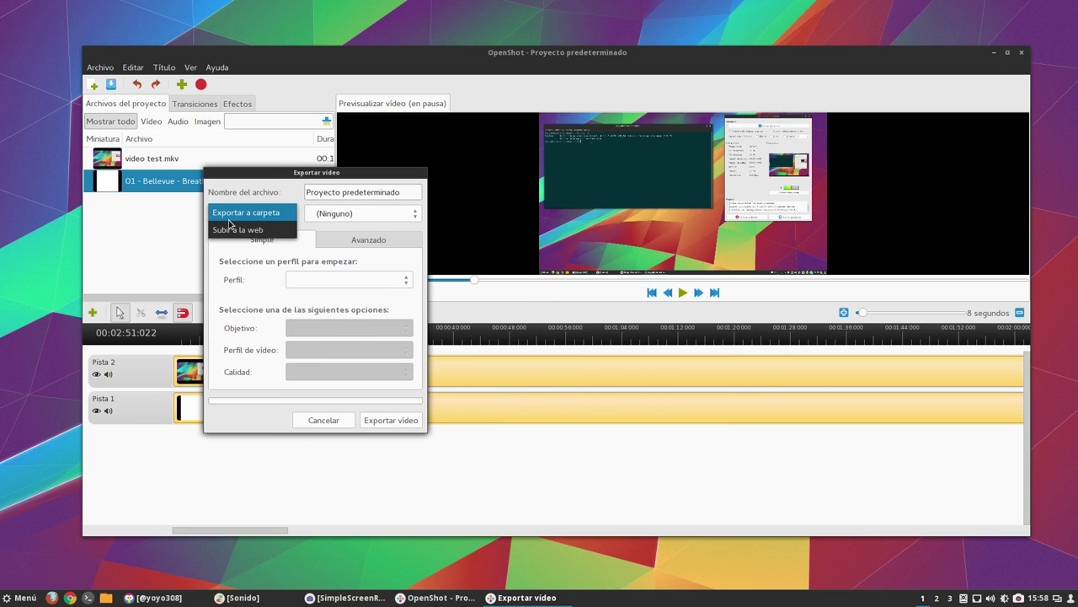
click(262, 213)
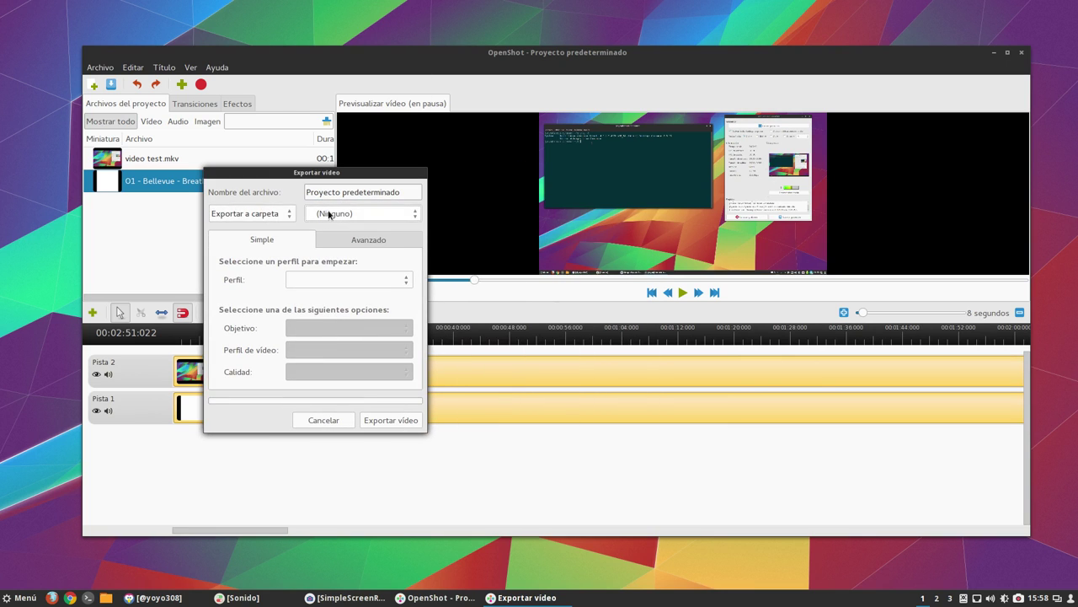
click(331, 213)
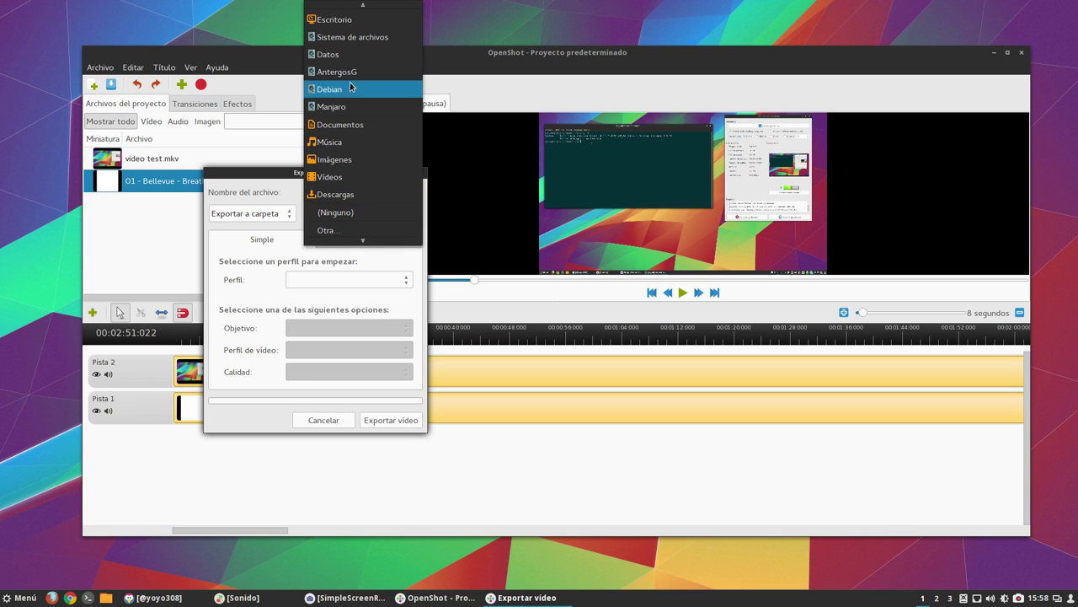
click(343, 177)
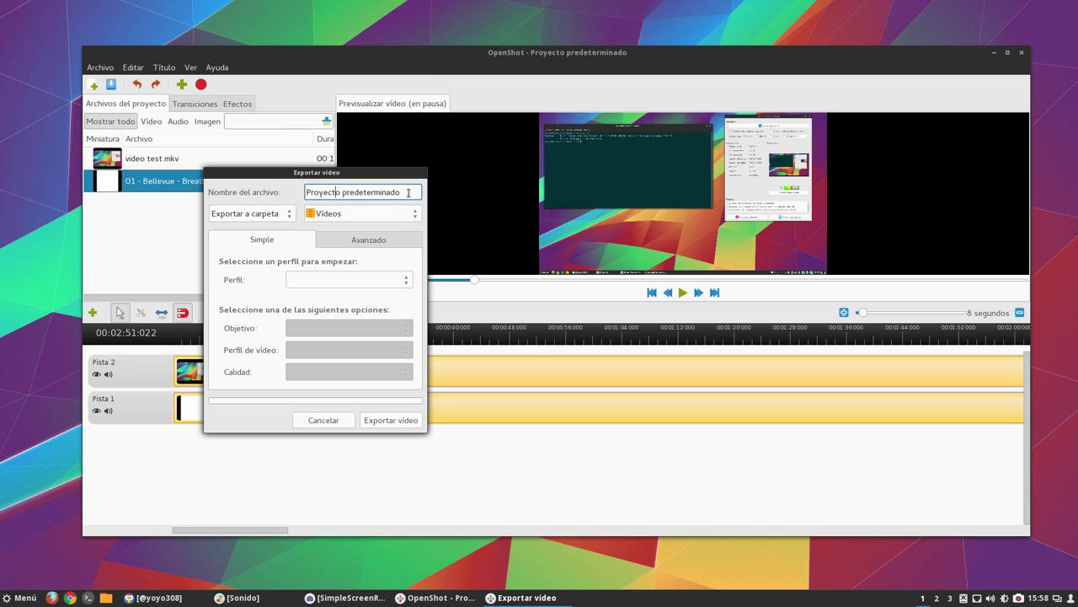
- Name the exported video file test
drag(411, 192, 296, 186)
text(teswt)
key(BackSpace)
key(BackSpace)
text(t)
- Choose the export profile Todos los formatos with MP4 (h.264) as the target format
click(309, 283)
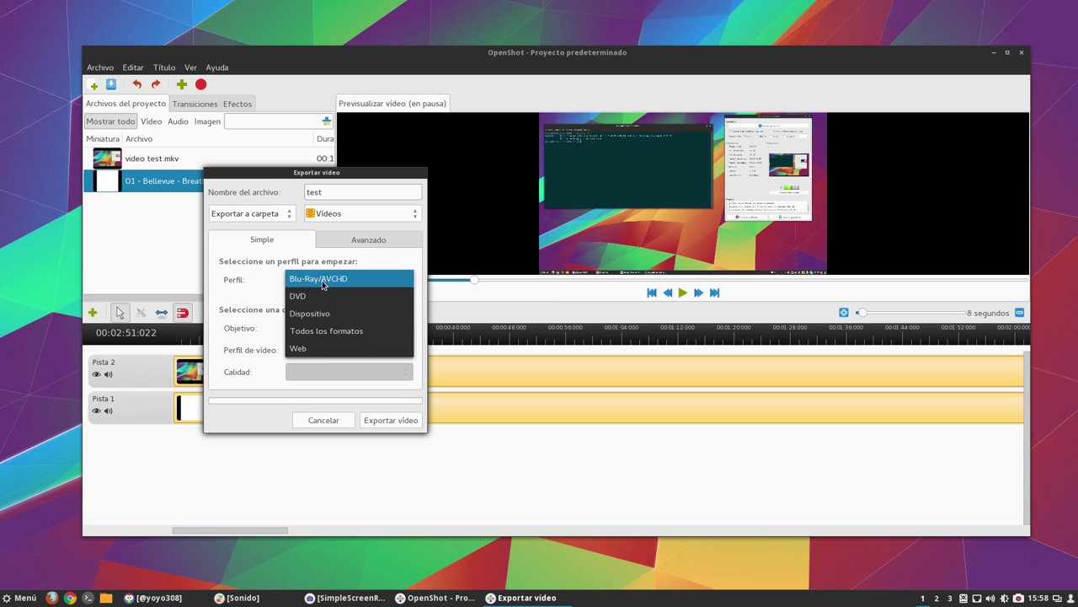
click(315, 330)
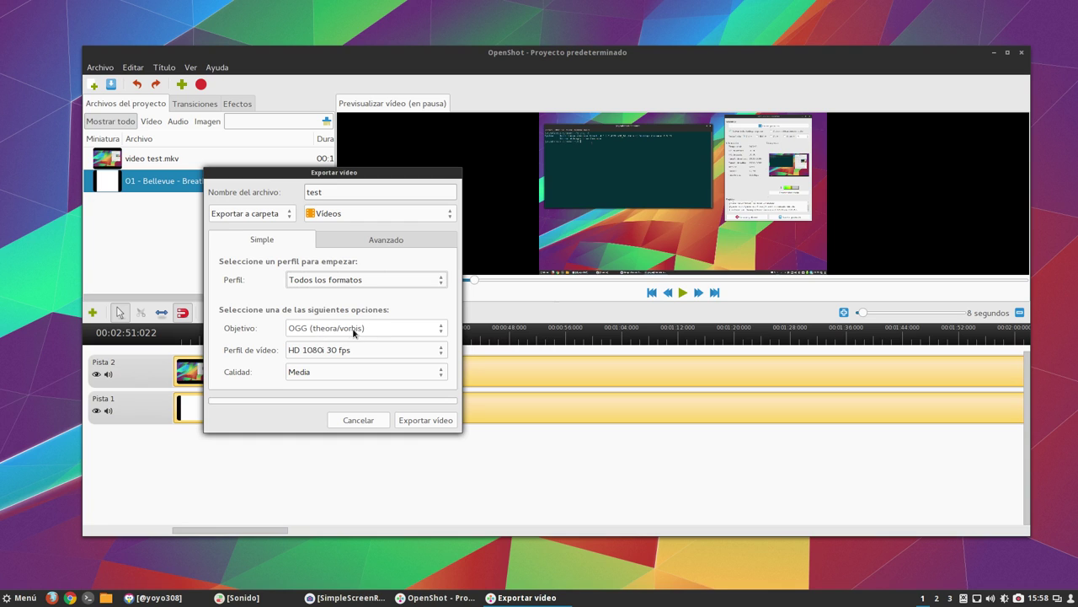
click(353, 327)
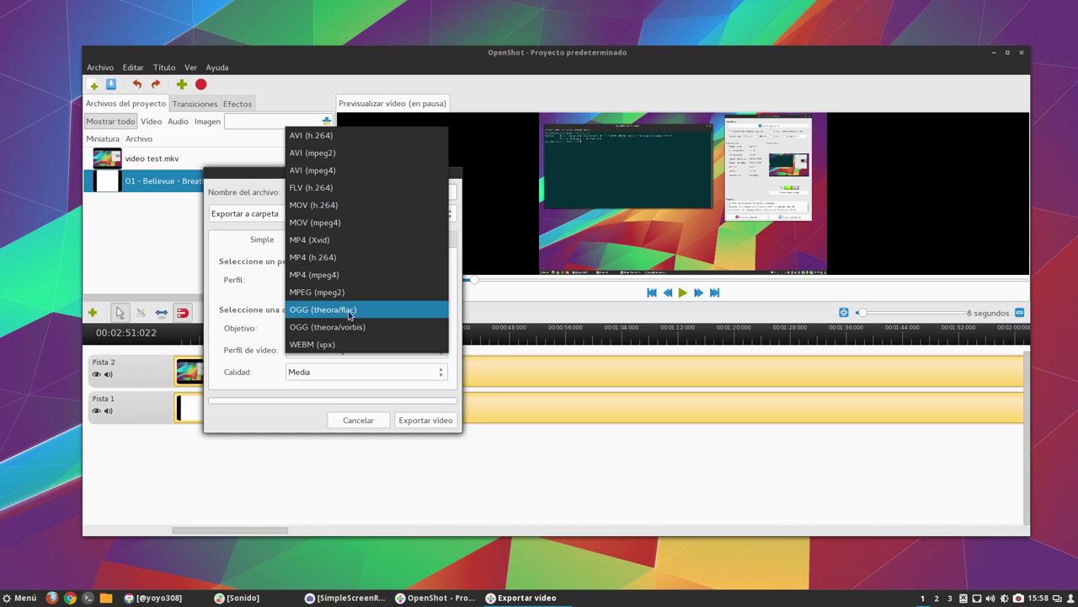
click(321, 262)
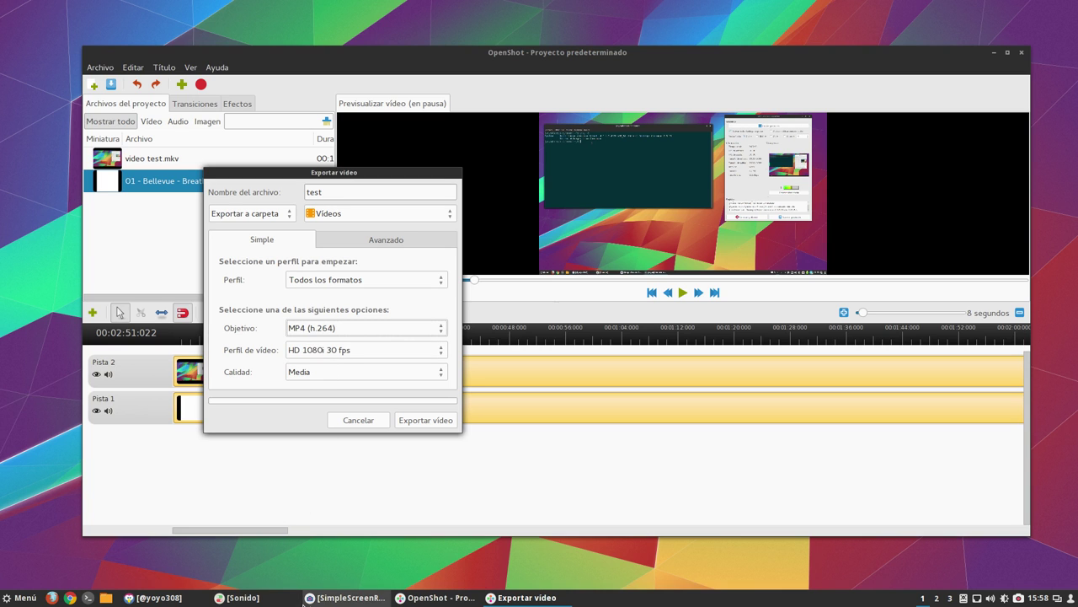
- Check the recording information in SimpleScreenRecorder and review the target formats offered in the export settings
click(336, 598)
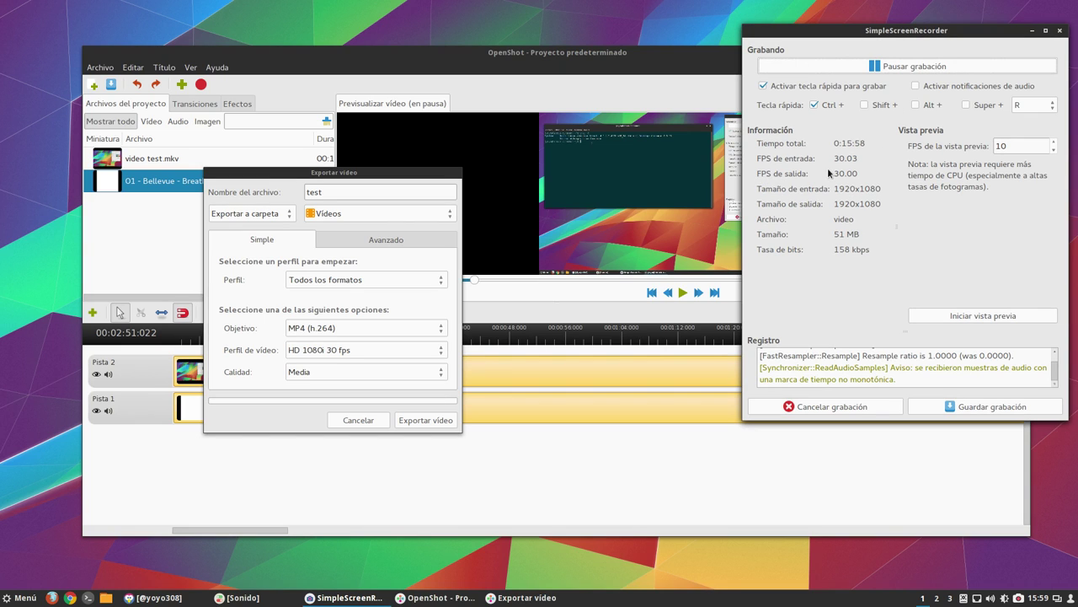
click(1030, 32)
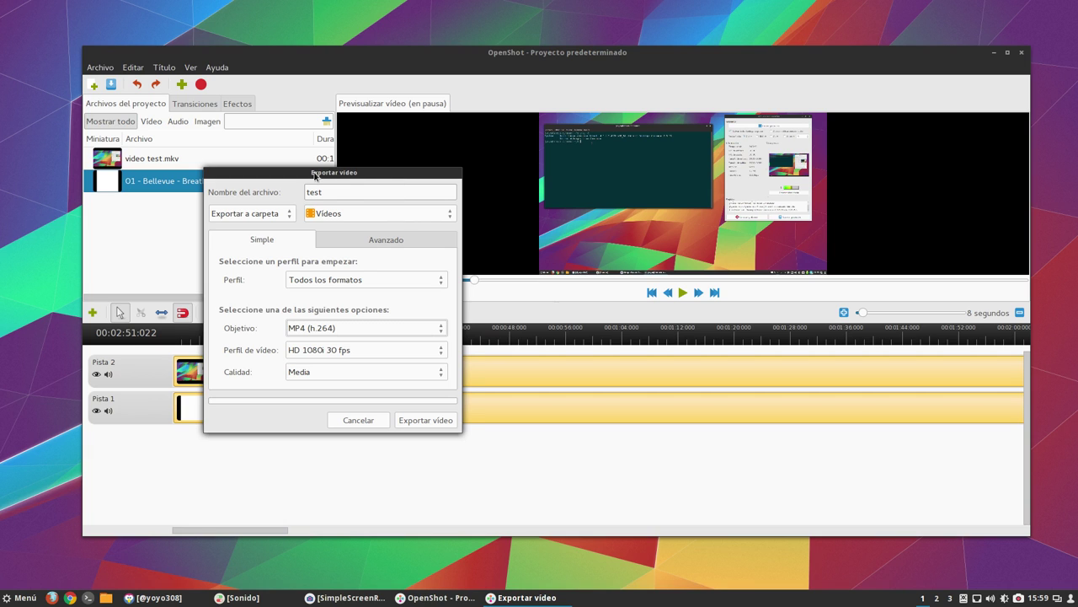
drag(314, 172, 419, 177)
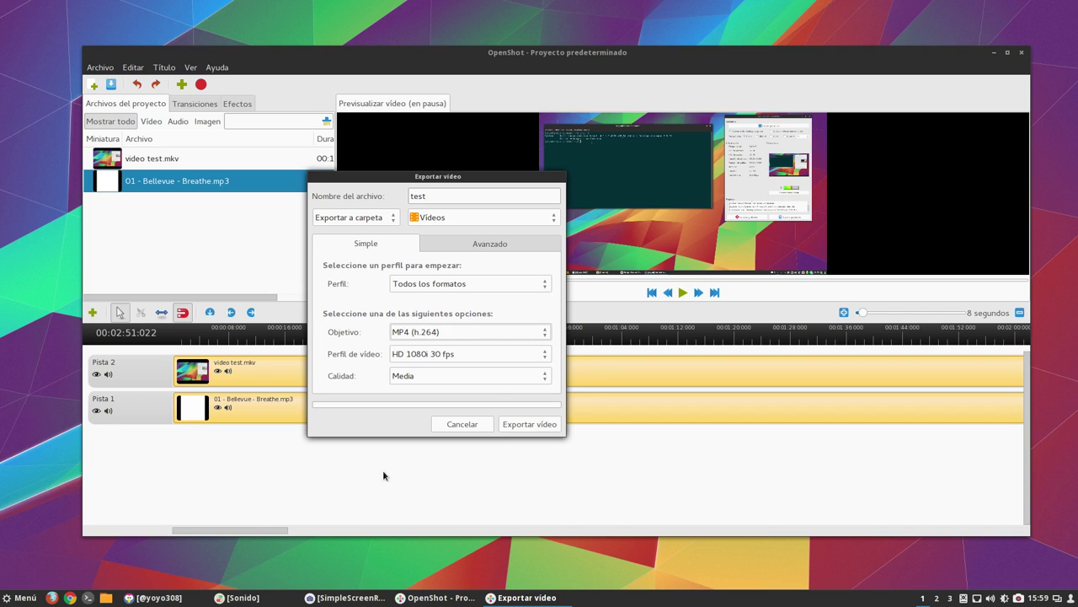
click(457, 335)
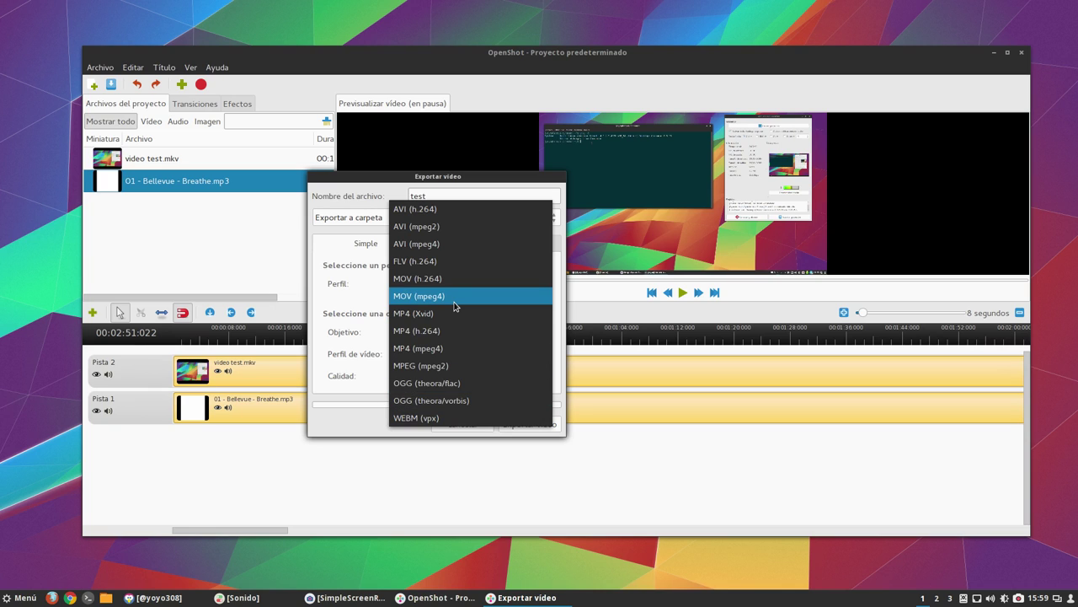
click(462, 179)
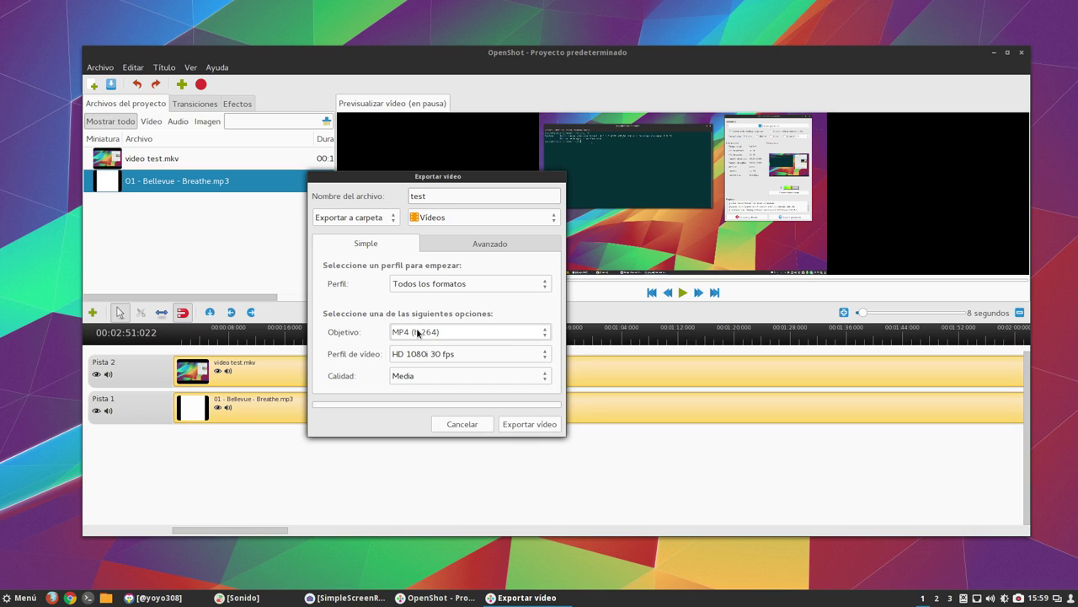
- Compare the available quality levels and set the export quality to Alta
click(428, 377)
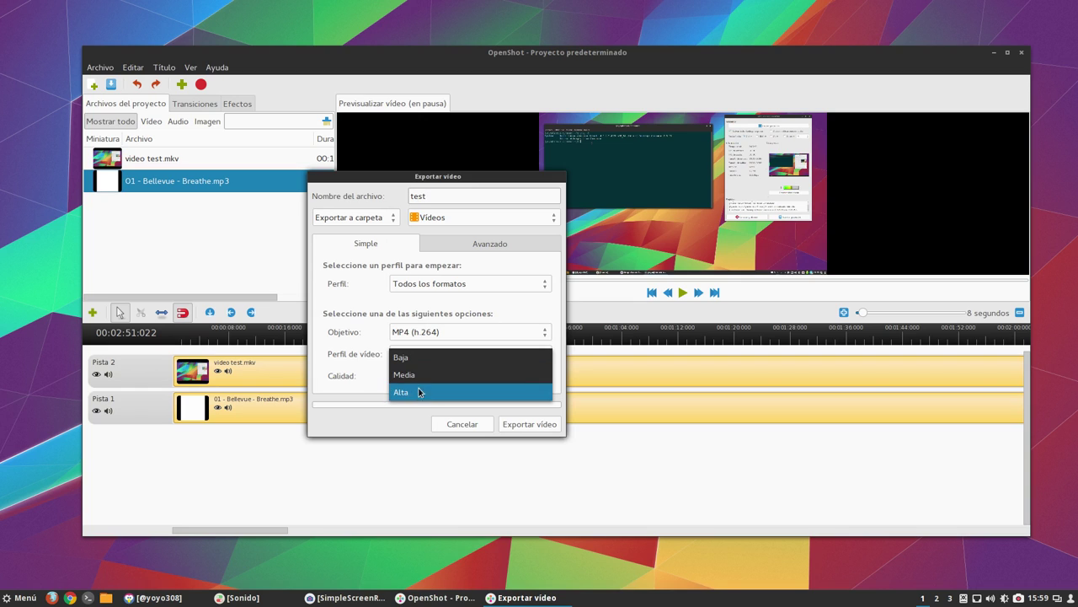
click(419, 392)
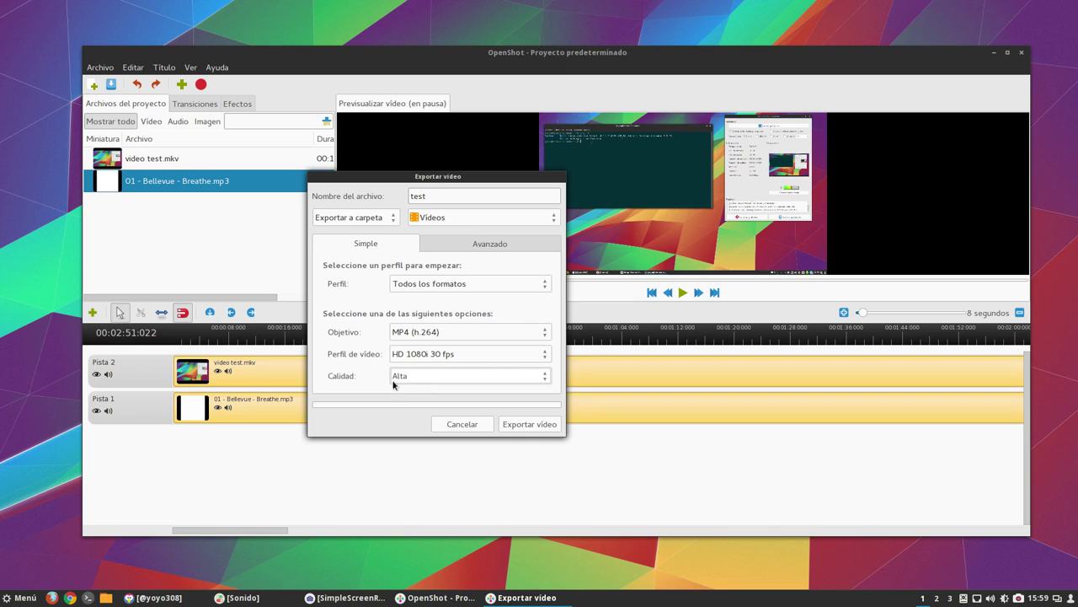
click(421, 376)
click(419, 360)
click(442, 374)
click(421, 392)
- Bring up SimpleScreenRecorder and cancel the video export without rendering the file
click(345, 597)
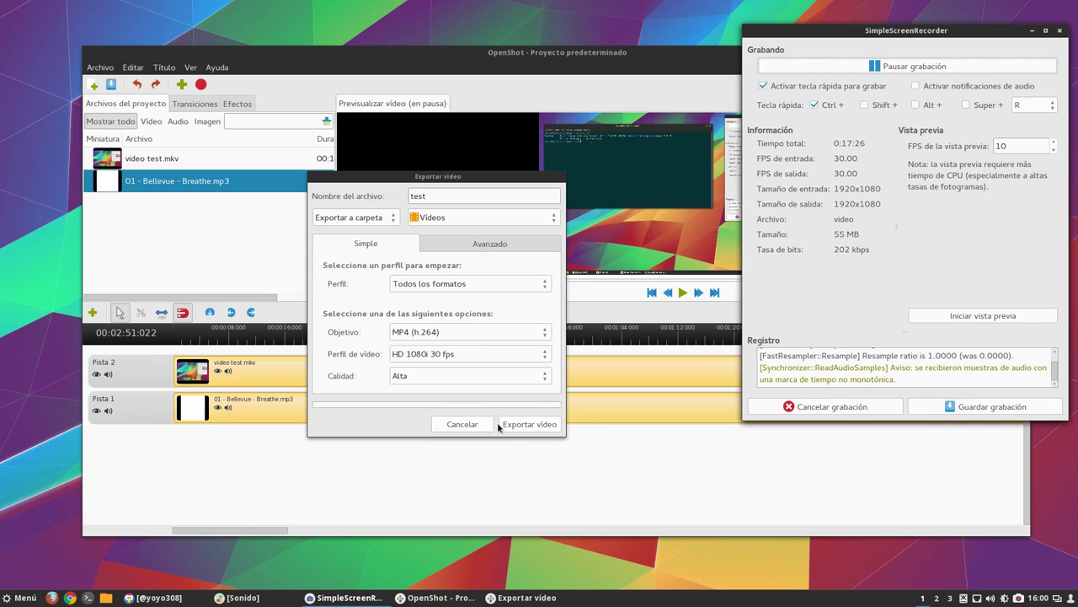
click(464, 424)
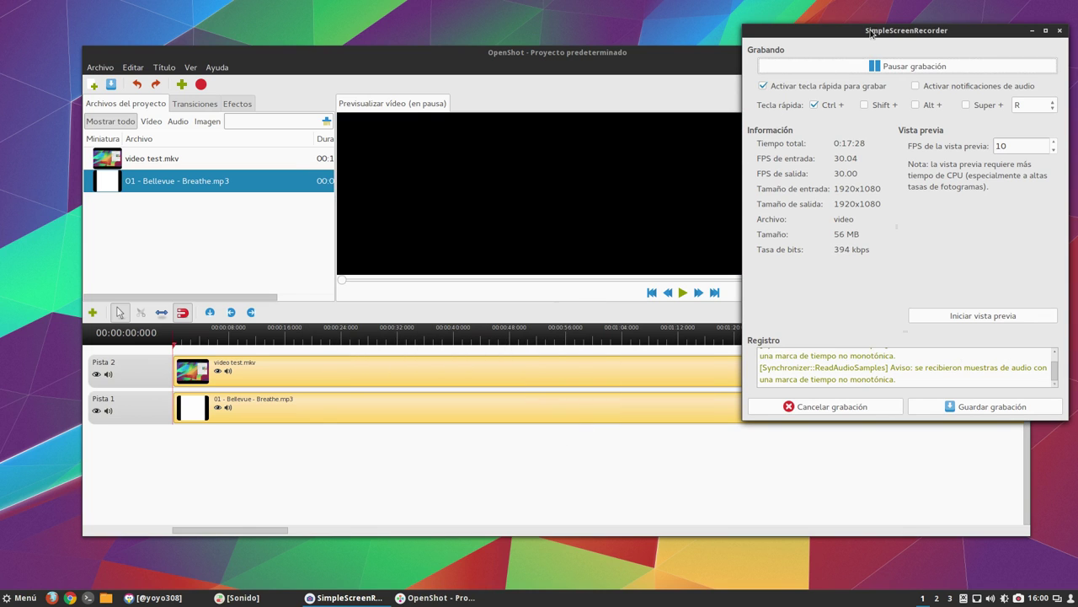
drag(865, 33, 433, 11)
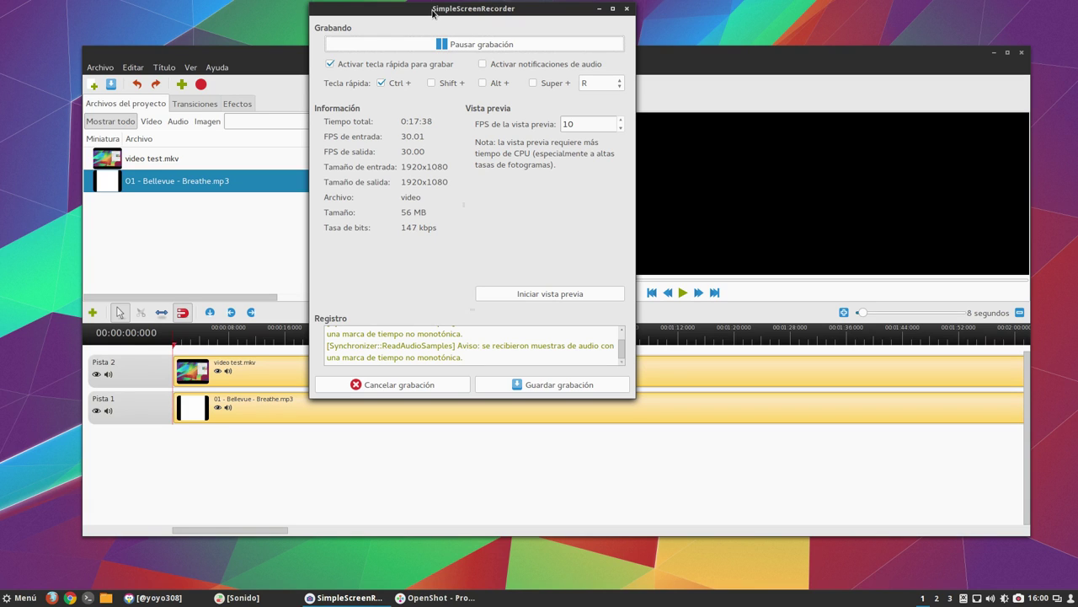
- Look through the transitions and effects libraries in OpenShot, return to the project files, and switch back to SimpleScreenRecorder
click(268, 66)
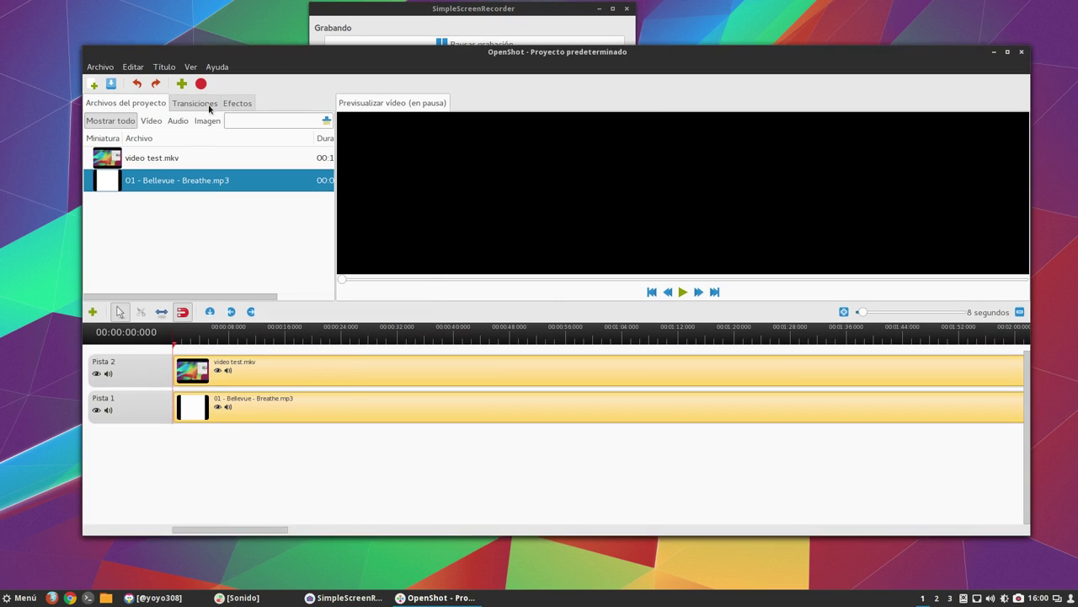
click(209, 107)
click(240, 106)
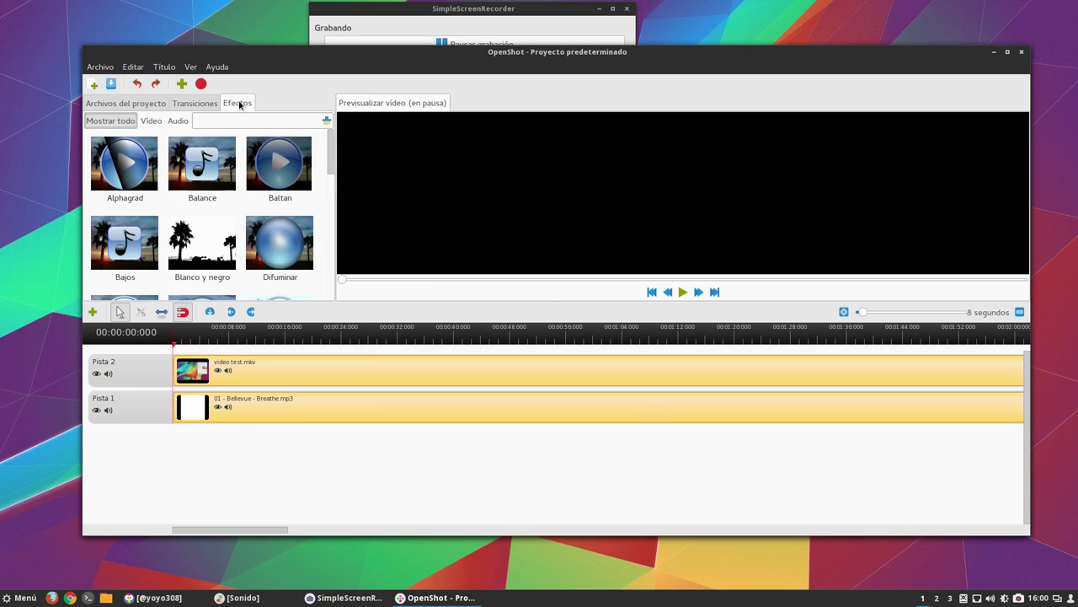
click(148, 104)
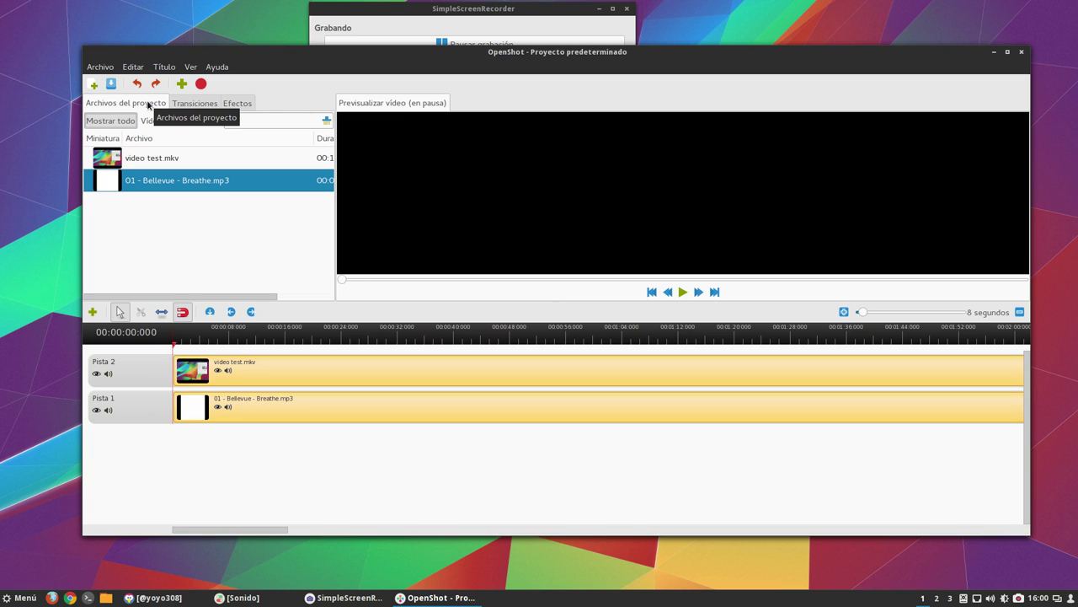
click(420, 9)
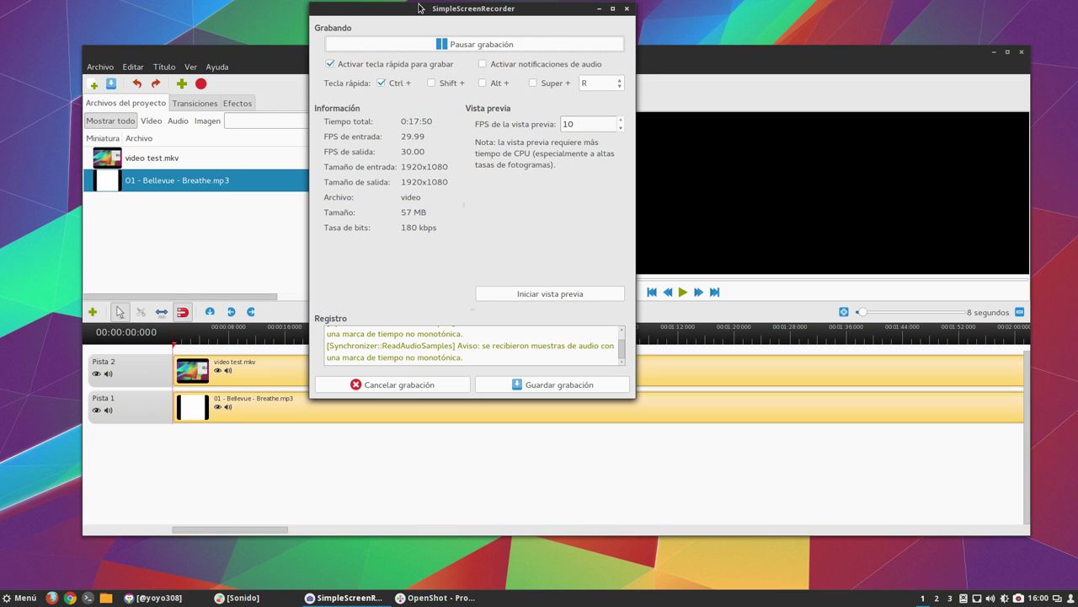